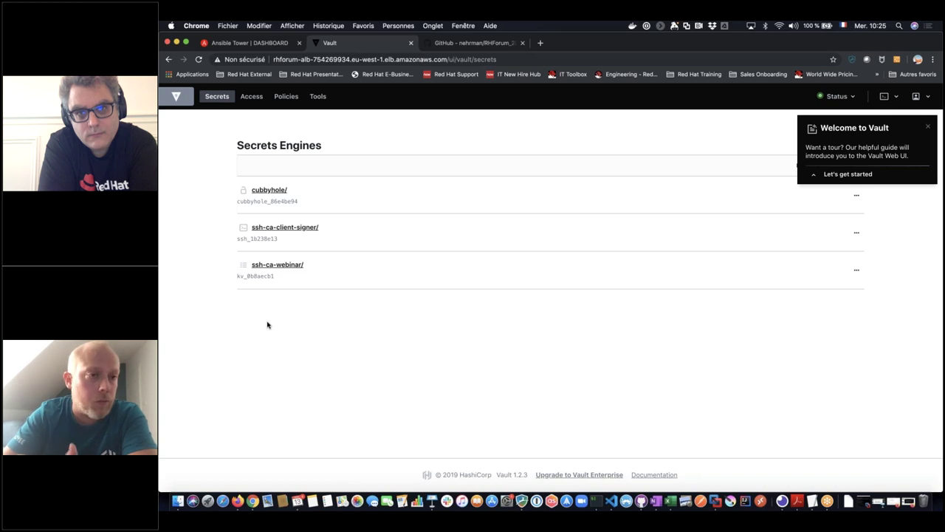
- Review Tower's ssh-ca HashiCorp Vault Signed SSH credential, then list Vault's ACL policies
left_click(254, 43)
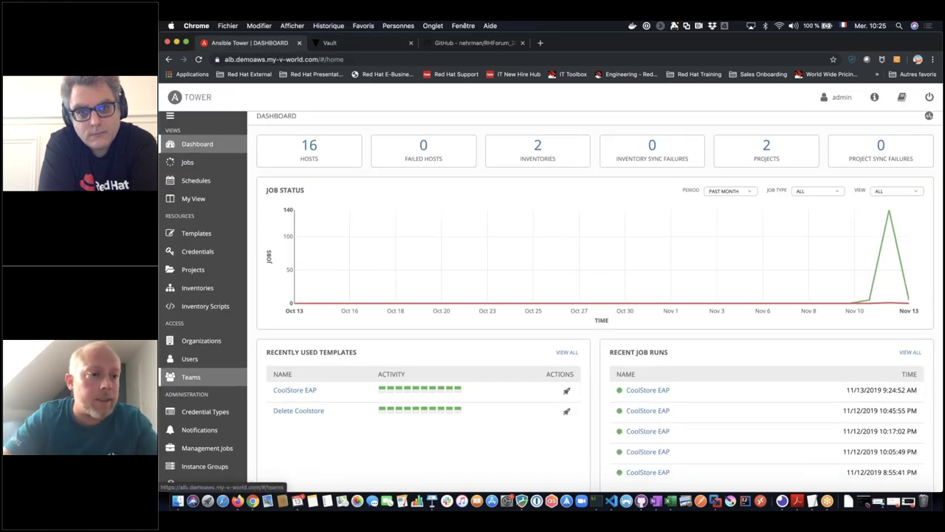
scroll(269, 258, "down", 1)
left_click(197, 231)
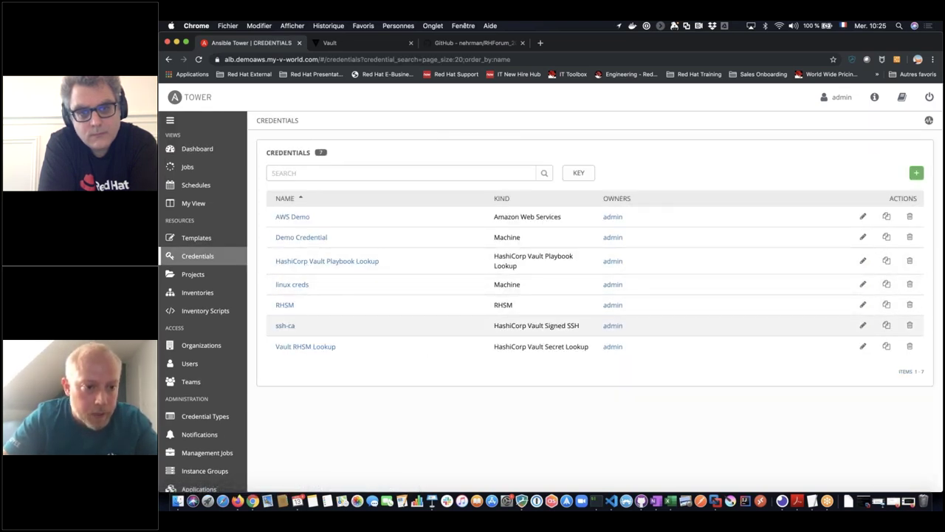
left_click(287, 331)
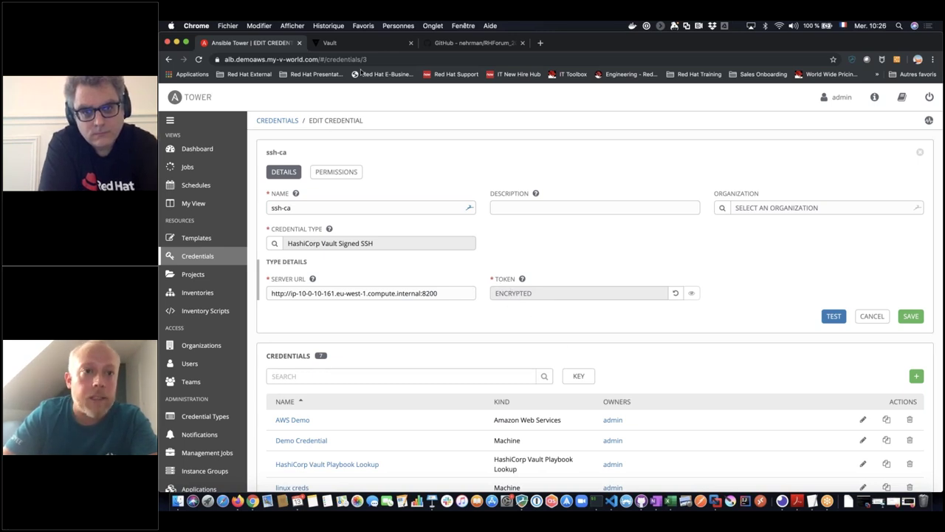
left_click(361, 43)
left_click(286, 96)
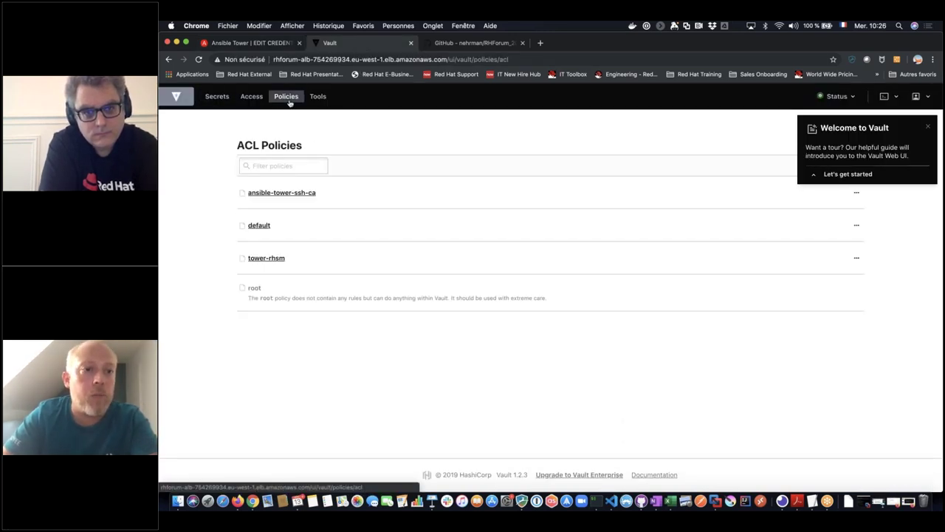
- Inspect the ansible-tower-ssh-ca policy's create/update rule on ssh-ca-client-signer/sign/rhforum2019, then return to Tower
left_click(293, 193)
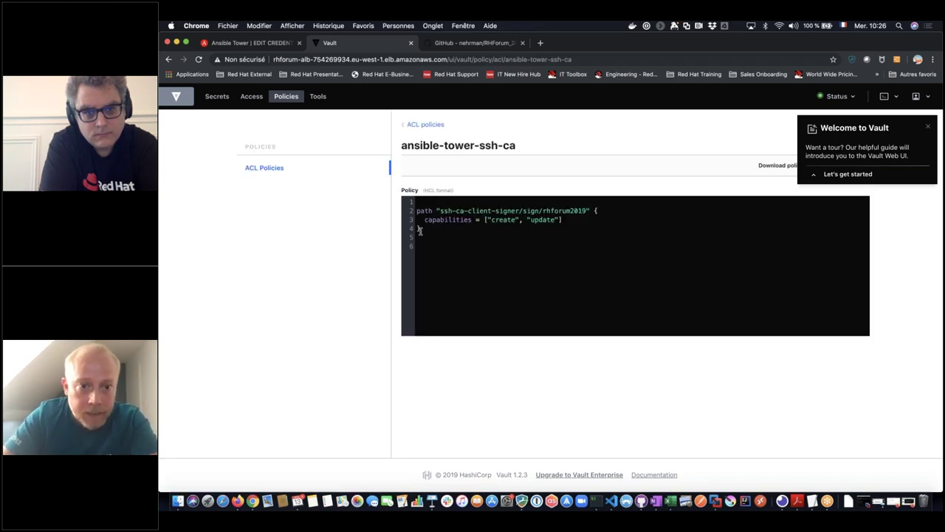
left_click_drag(420, 230, 415, 212)
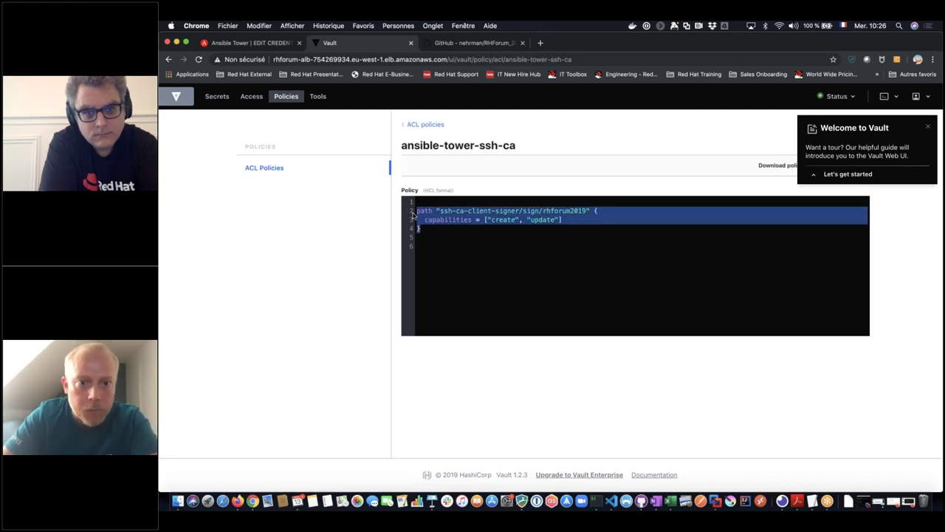
left_click(543, 214)
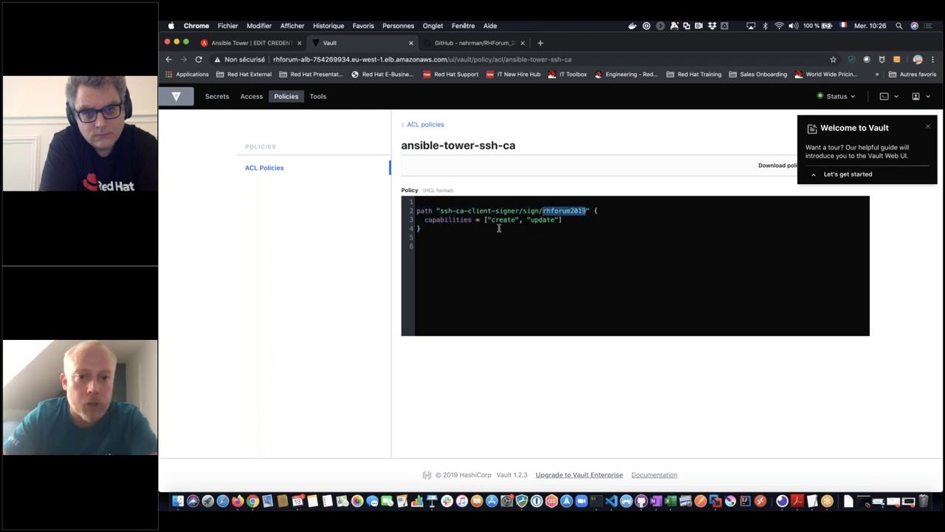
left_click_drag(490, 220, 554, 221)
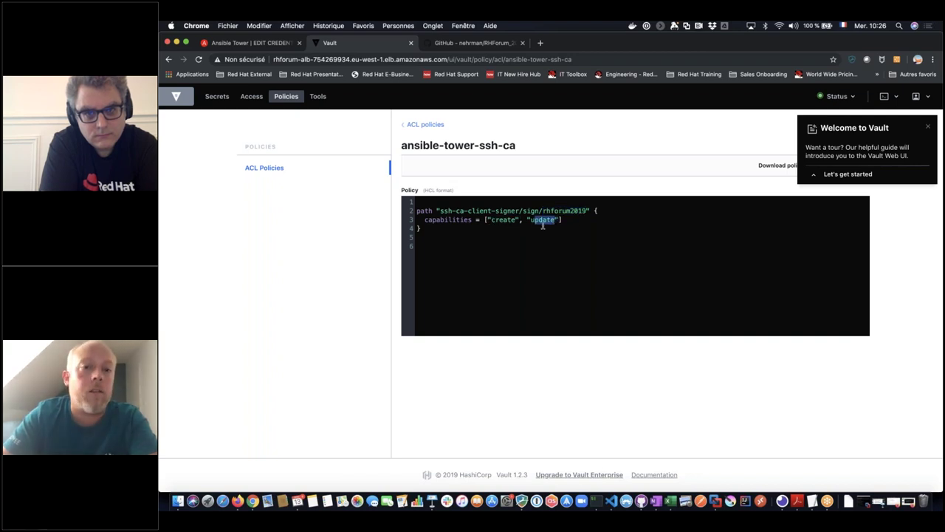
left_click(278, 45)
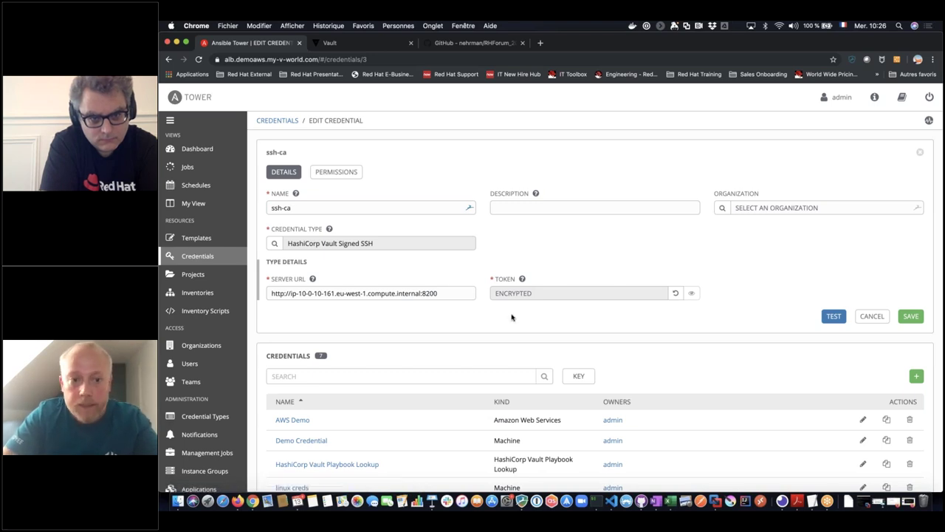
- Open the linux creds credential and scroll down to its Signed SSH Certificate field
left_click(198, 256)
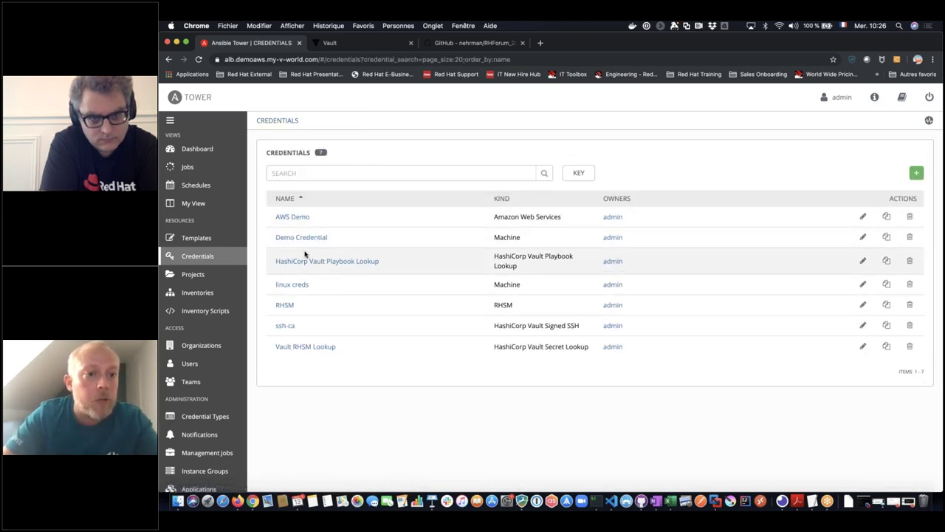
left_click(299, 286)
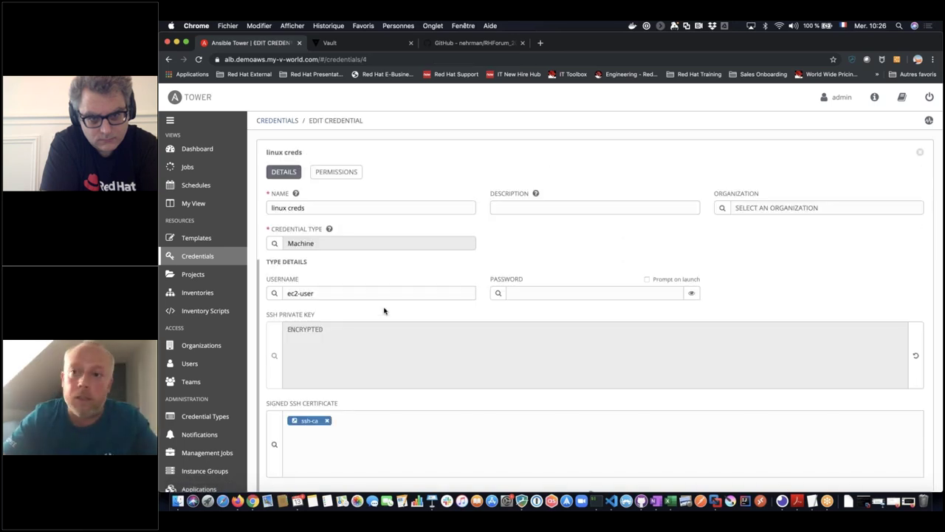
scroll(434, 304, "down", 2)
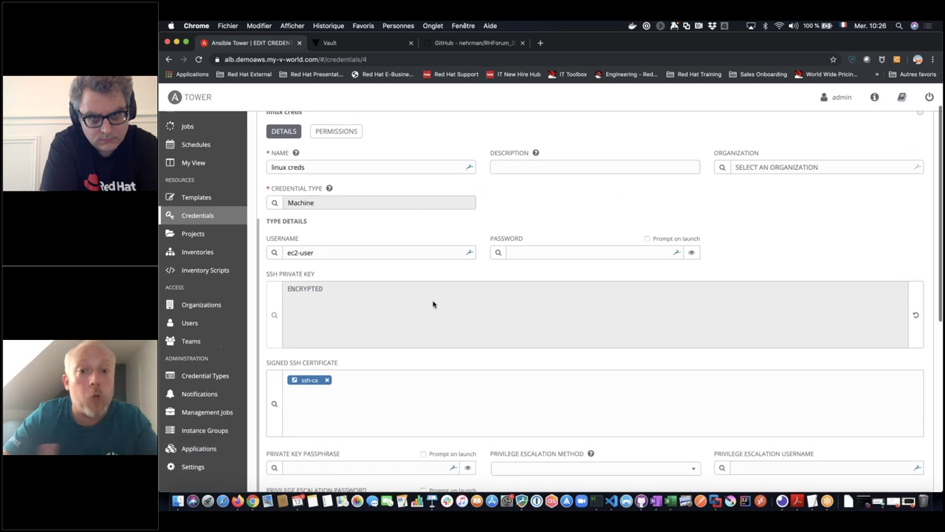
scroll(309, 316, "down", 2)
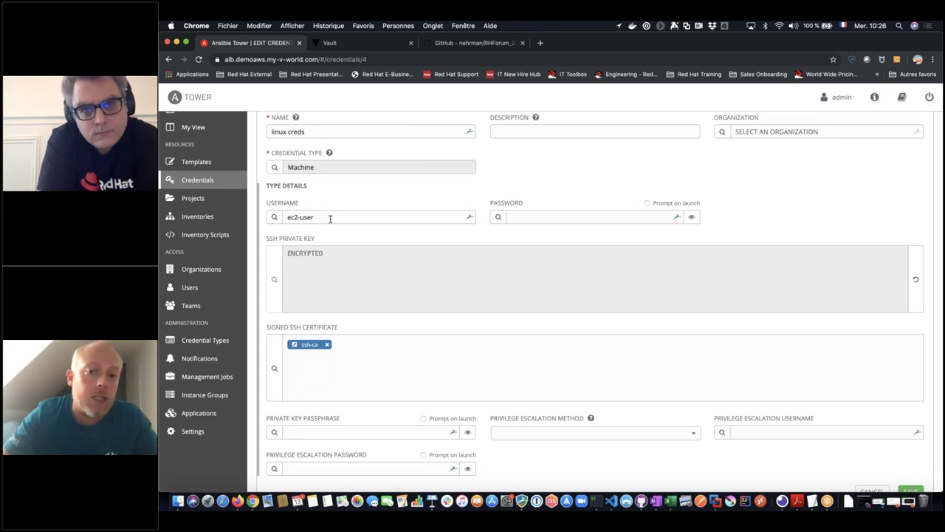
scroll(354, 272, "down", 3)
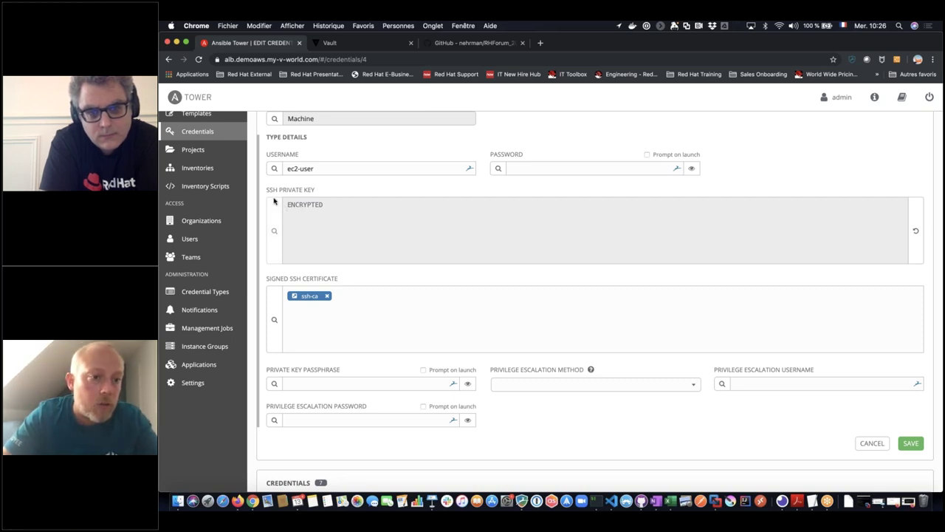
- Confirm the certificate's ssh-ca source and pass the Vault signing test for rhforum2019/ec2-user
left_click(274, 319)
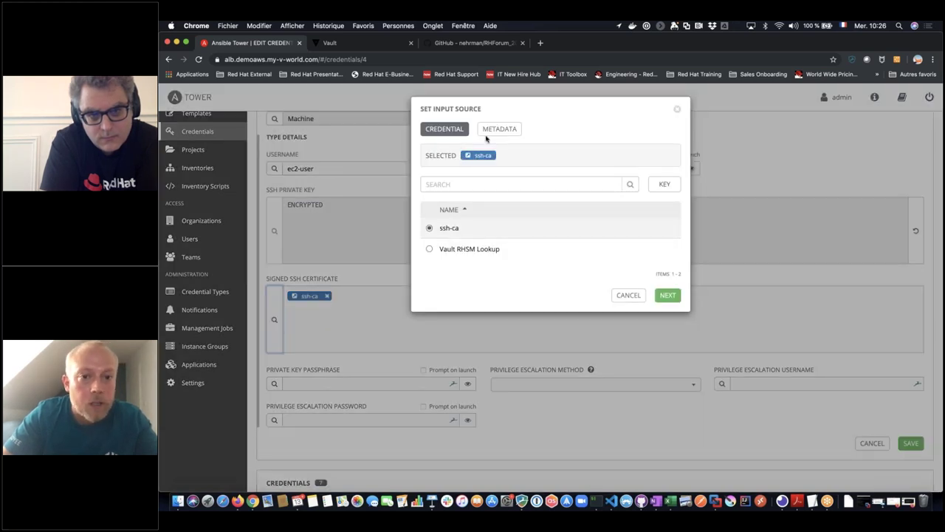
triple_click(458, 230)
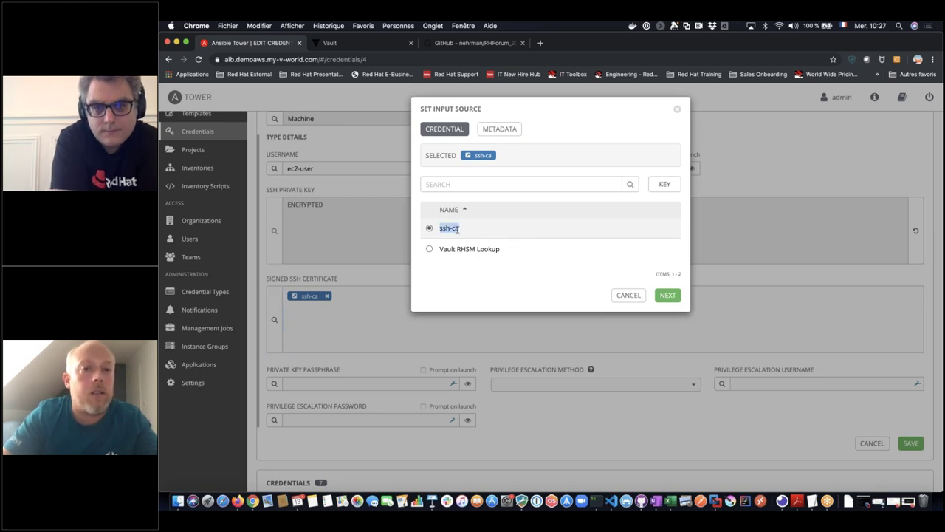
left_click(499, 128)
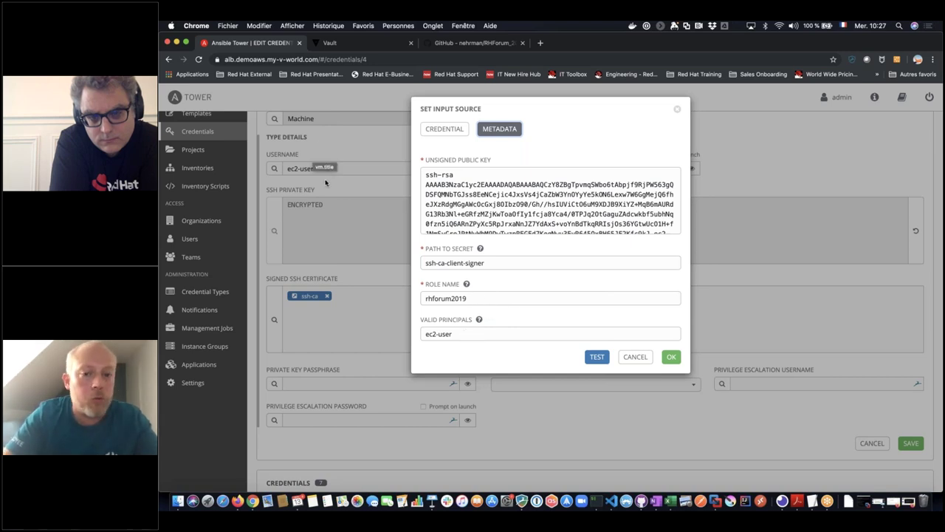
left_click(598, 357)
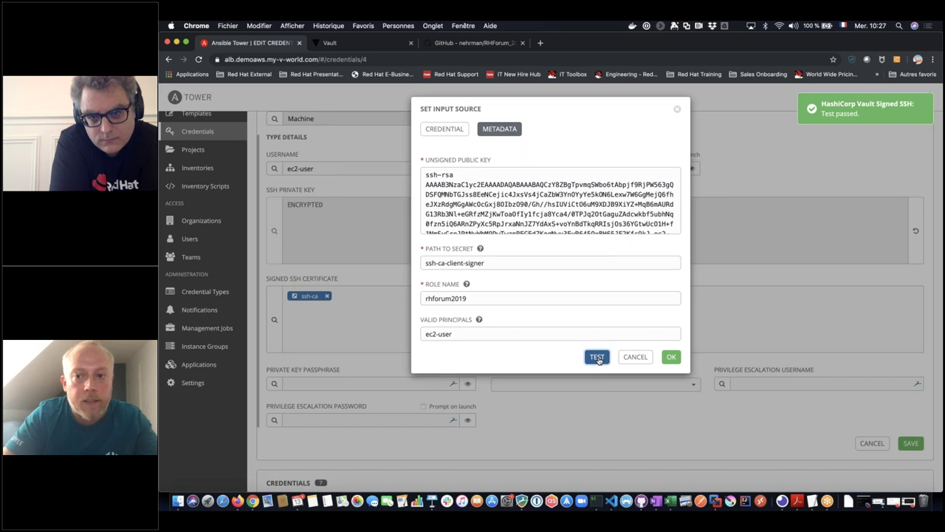
left_click(672, 357)
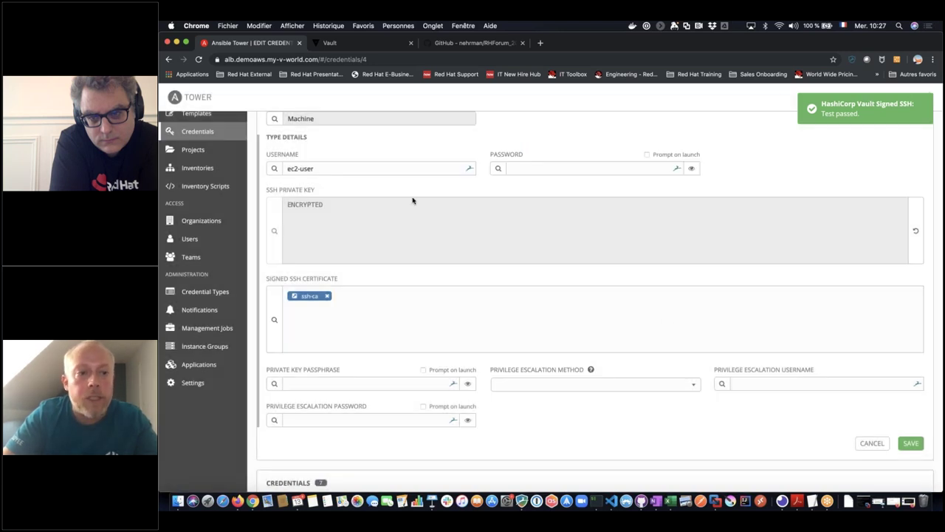
scroll(207, 192, "up", 3)
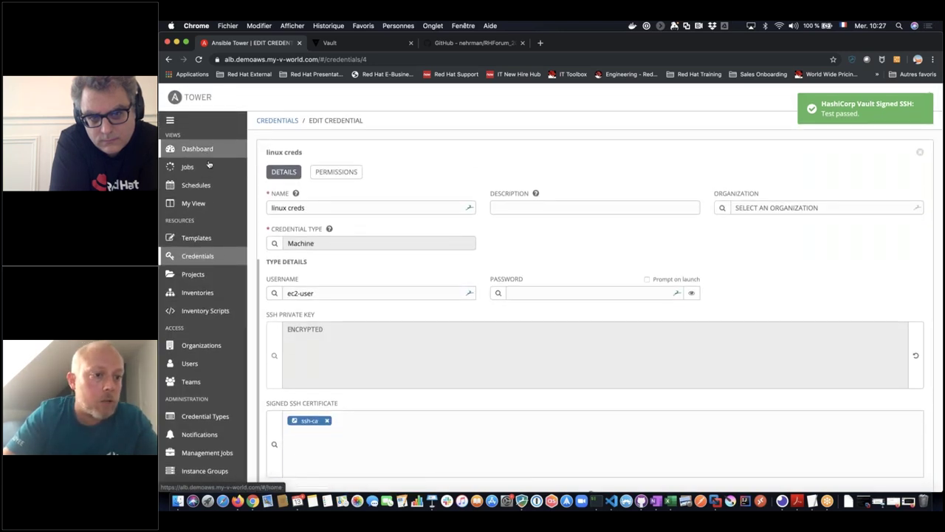
- Open the AWS_SSH_CA inventory and page through its groups list
left_click(197, 292)
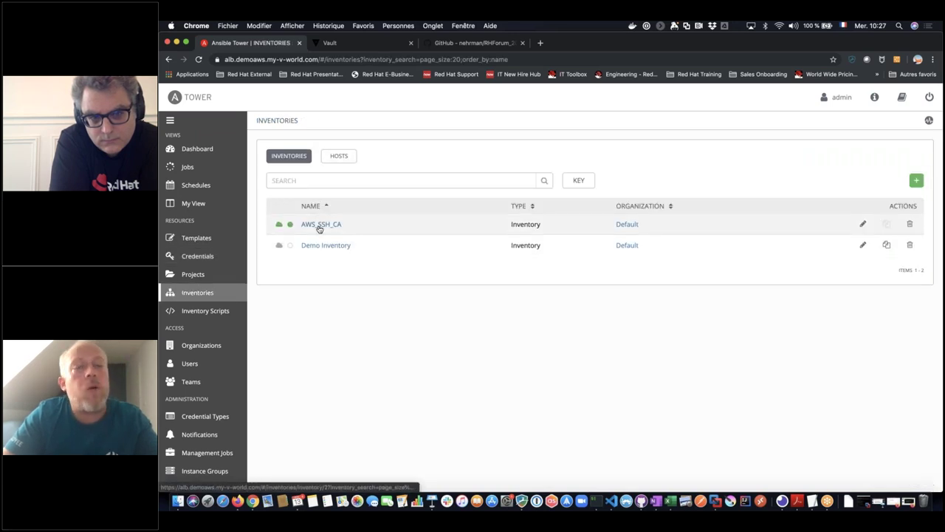
left_click(319, 225)
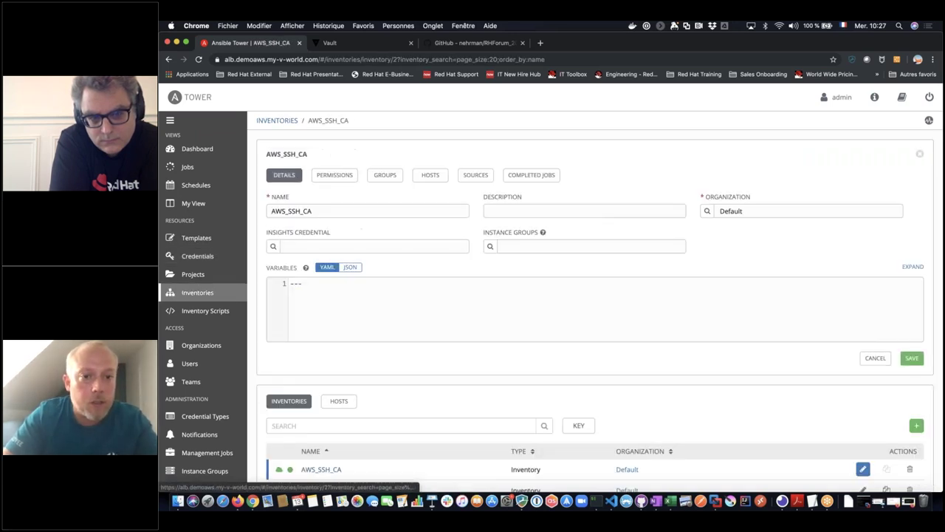
left_click(476, 175)
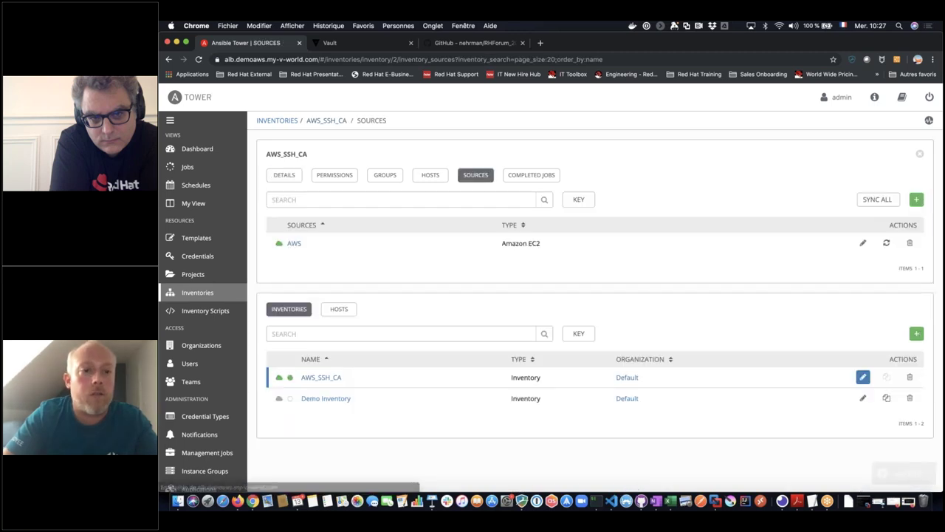
left_click(383, 179)
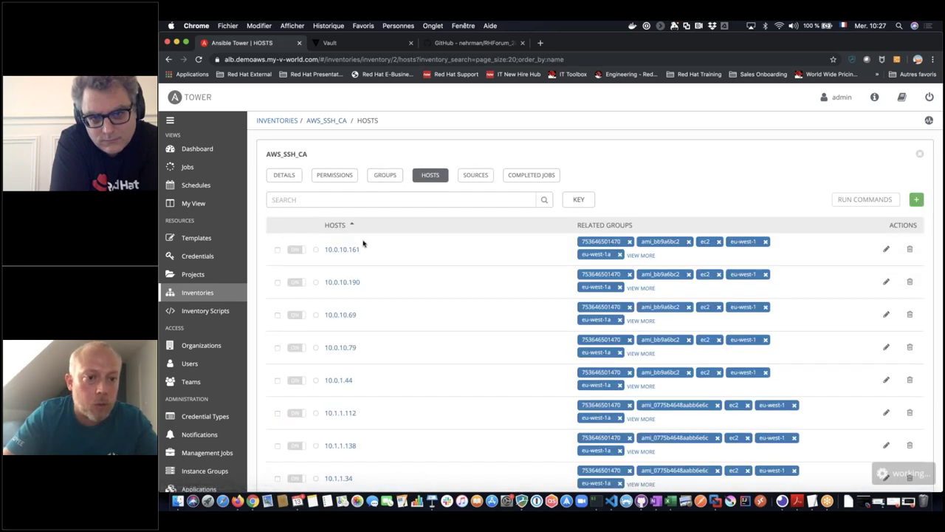
scroll(376, 396, "down", 5)
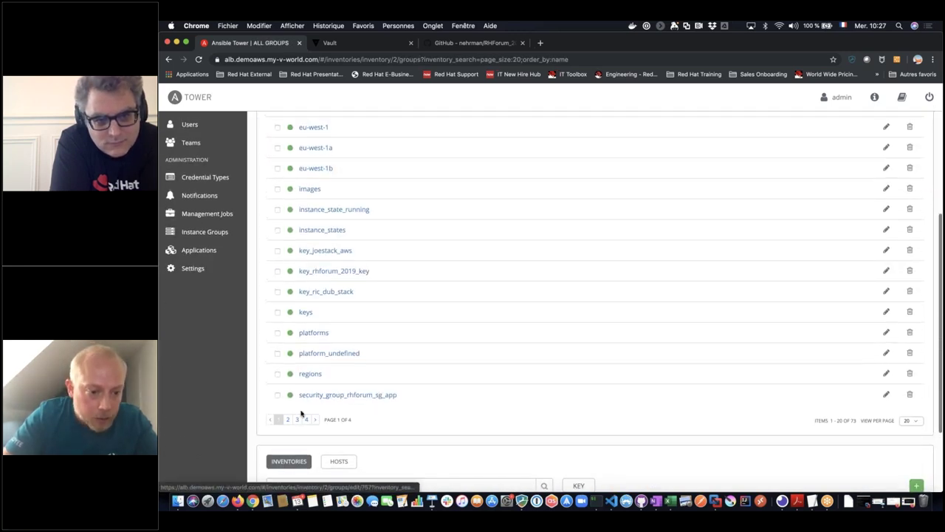
left_click(288, 418)
scroll(322, 332, "down", 5)
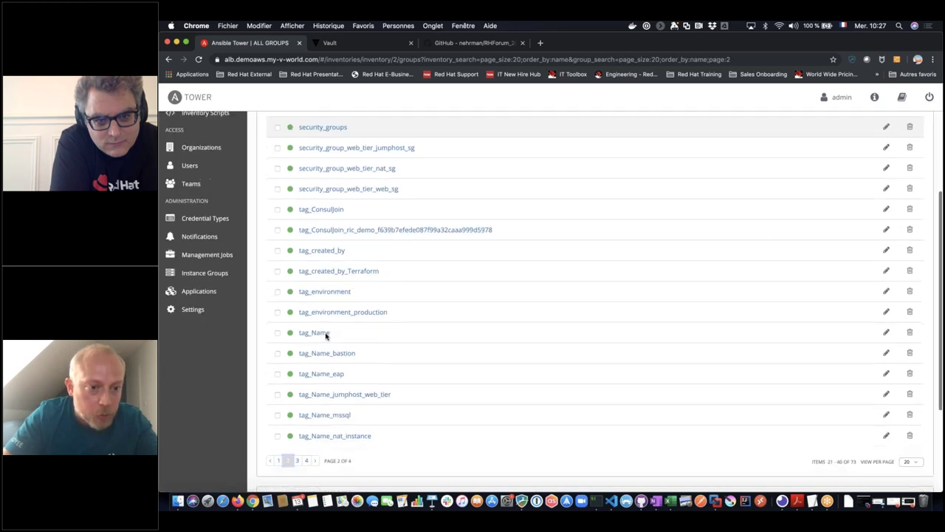
scroll(325, 413, "down", 1)
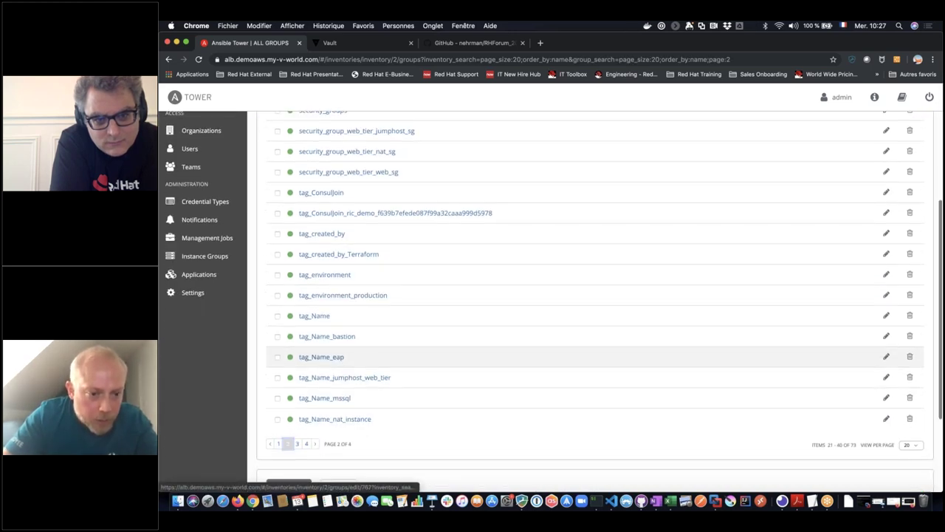
- Select host 10.0.10.69 in the tag_Name_eap group and open Run Commands for it
left_click(322, 357)
scroll(550, 296, "down", 2)
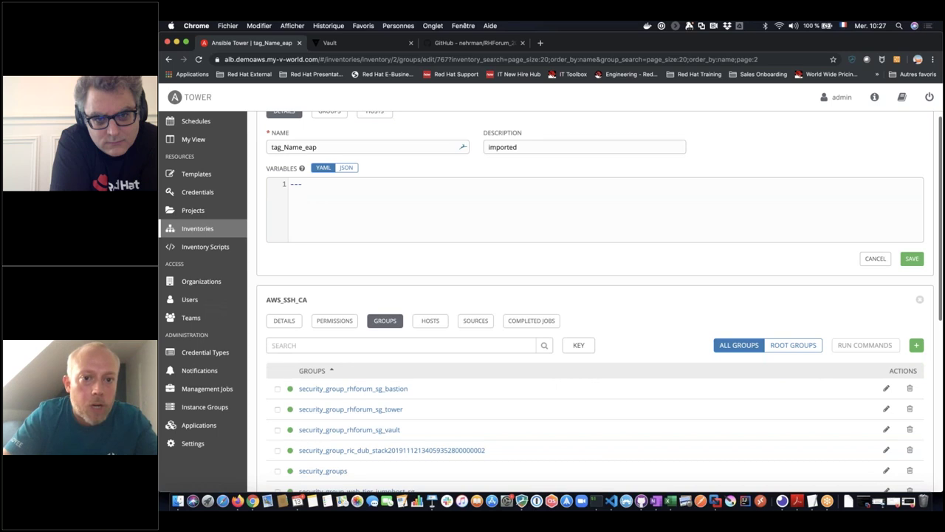
scroll(550, 296, "up", 1)
scroll(376, 156, "up", 1)
left_click(376, 163)
left_click(277, 243)
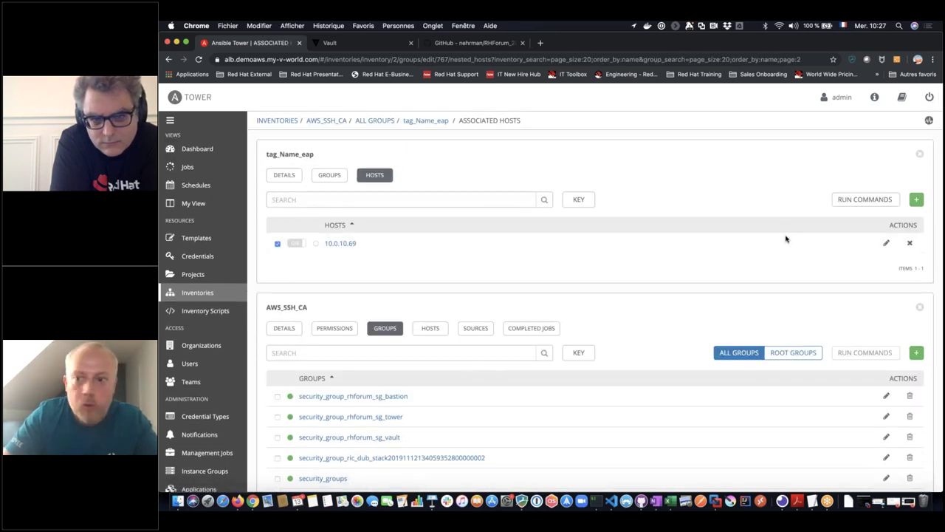
left_click(865, 200)
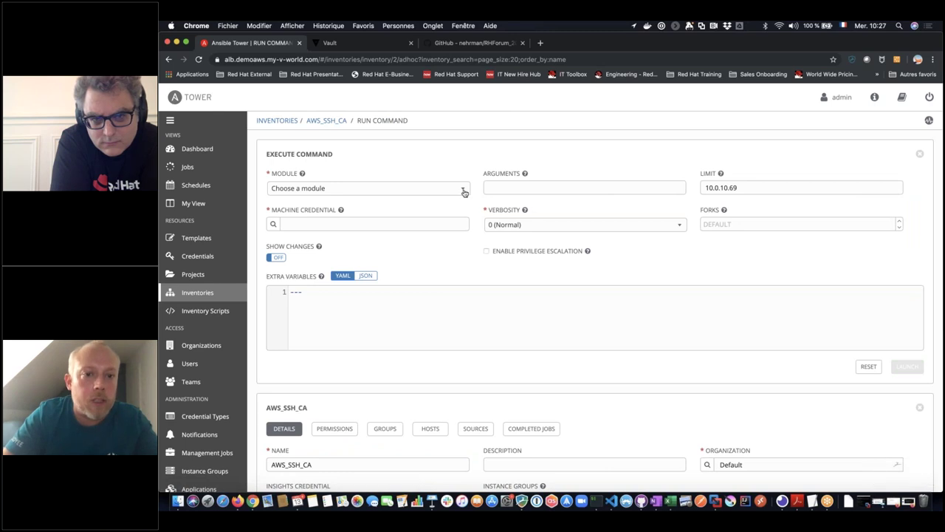
- Choose the setup module and linux creds machine credential, then launch the command
left_click(461, 190)
scroll(384, 251, "down", 10)
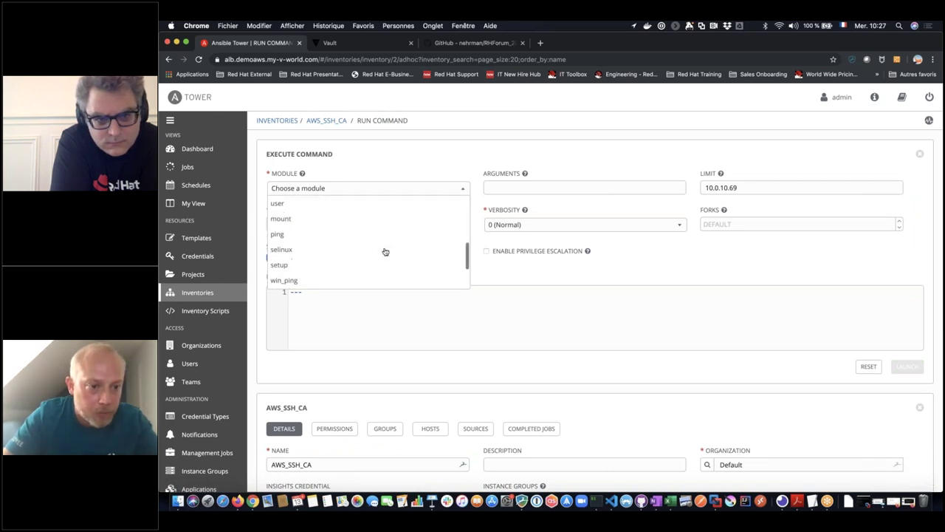
left_click(383, 203)
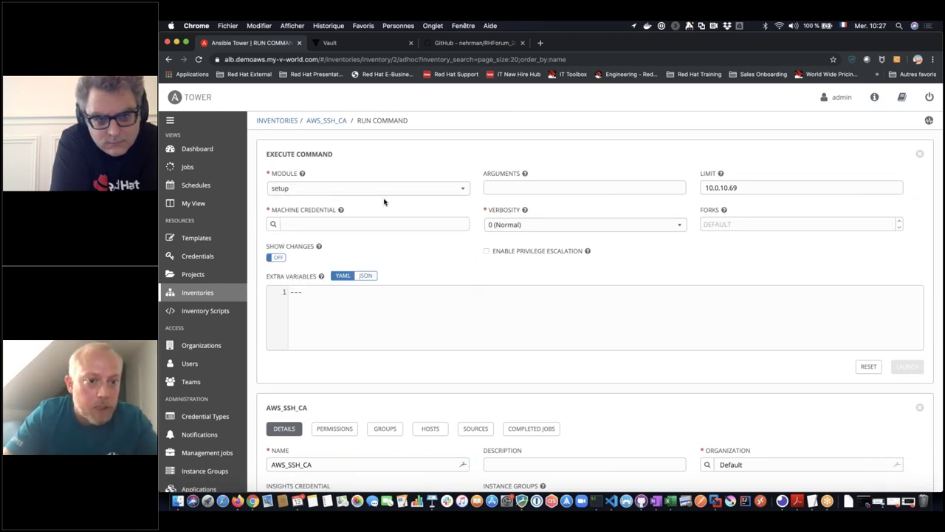
left_click(274, 223)
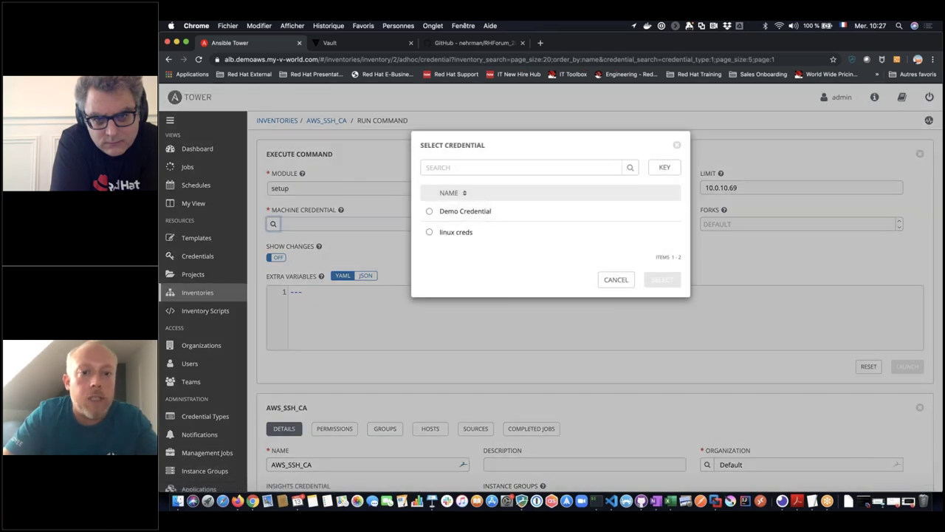
left_click(429, 231)
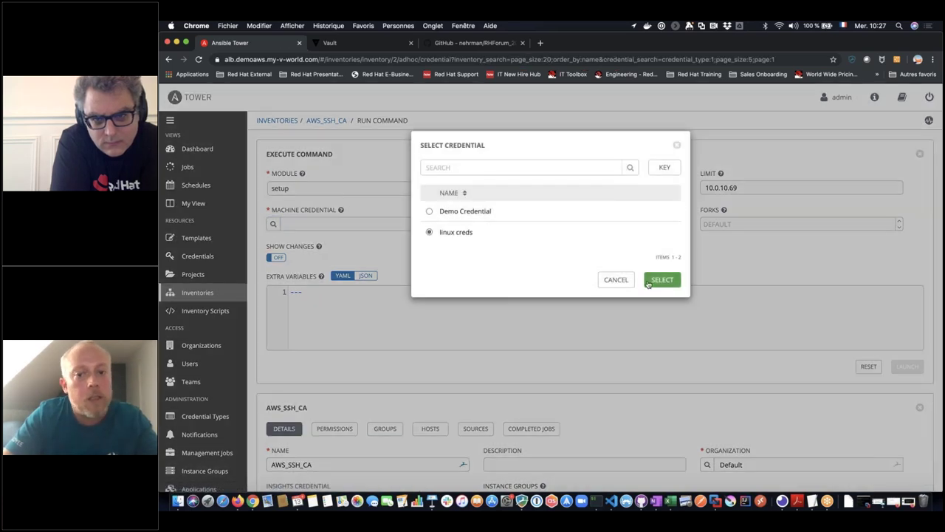
left_click(663, 280)
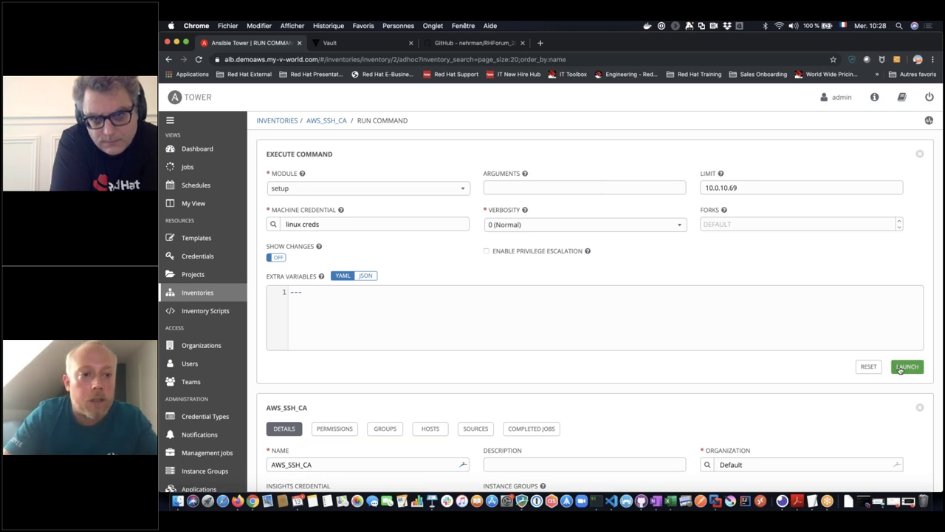
left_click(907, 367)
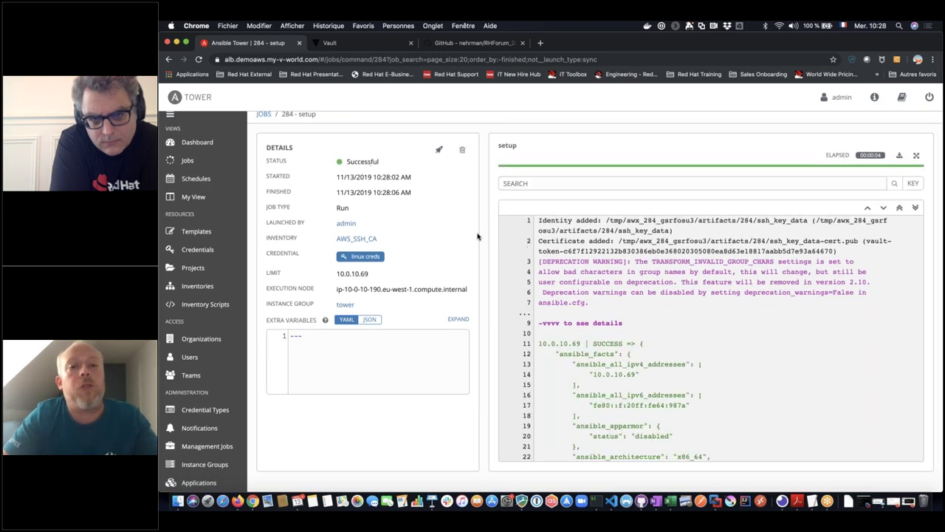
- Scroll through job 284's output, highlighting the ssh_key_data-cert.pub path on line 2
scroll(535, 230, "down", 3)
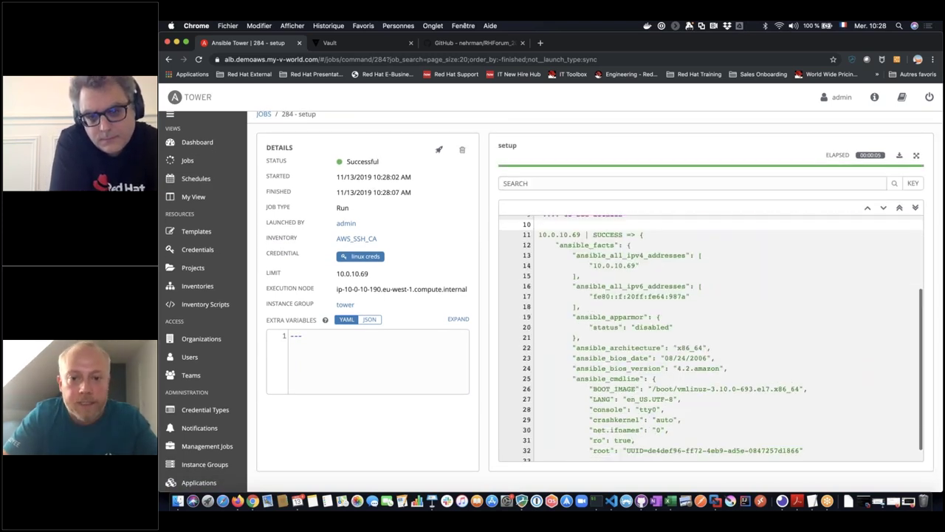
scroll(637, 339, "up", 3)
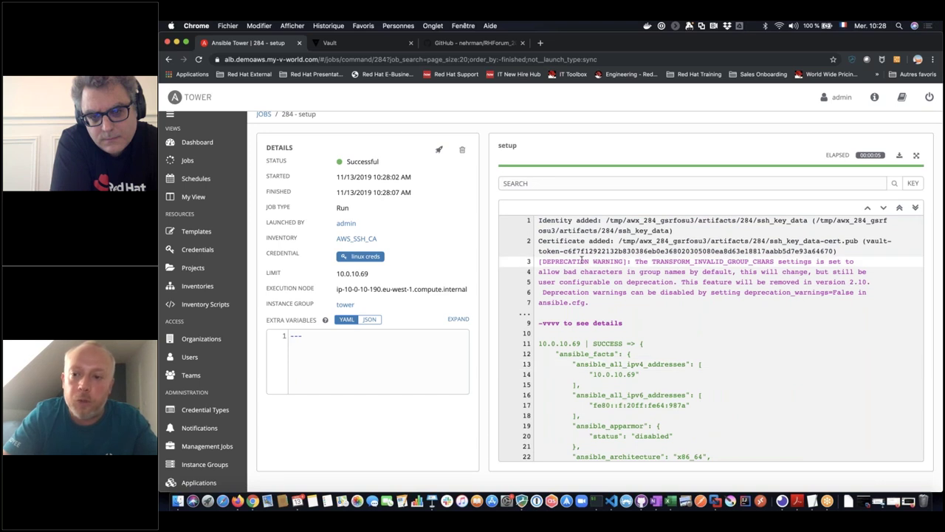
scroll(636, 339, "down", 1)
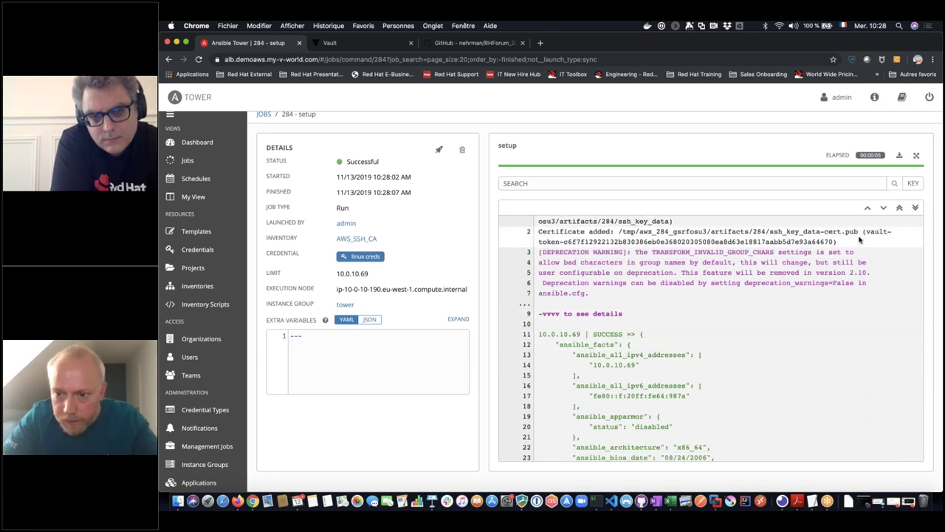
left_click_drag(859, 235, 763, 233)
scroll(733, 407, "down", 1)
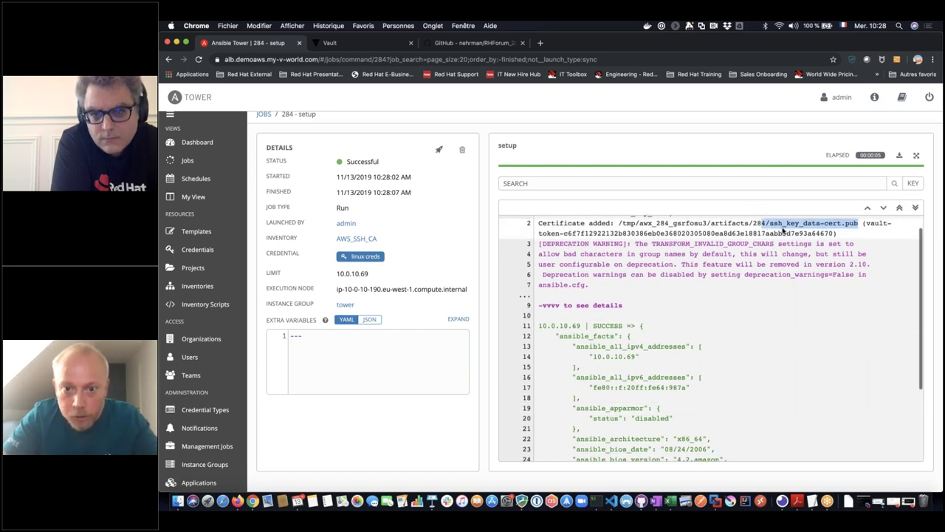
scroll(605, 368, "down", 1)
scroll(605, 368, "down", 5)
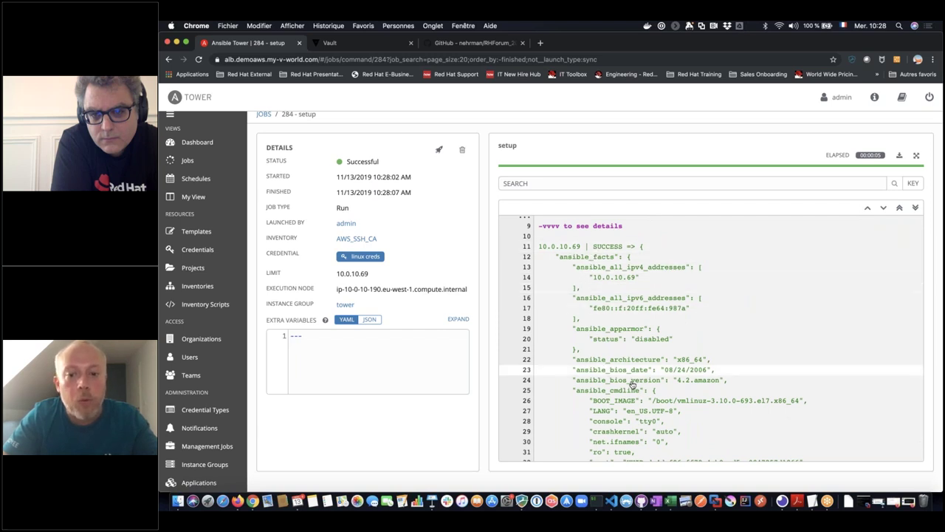
scroll(633, 384, "down", 2)
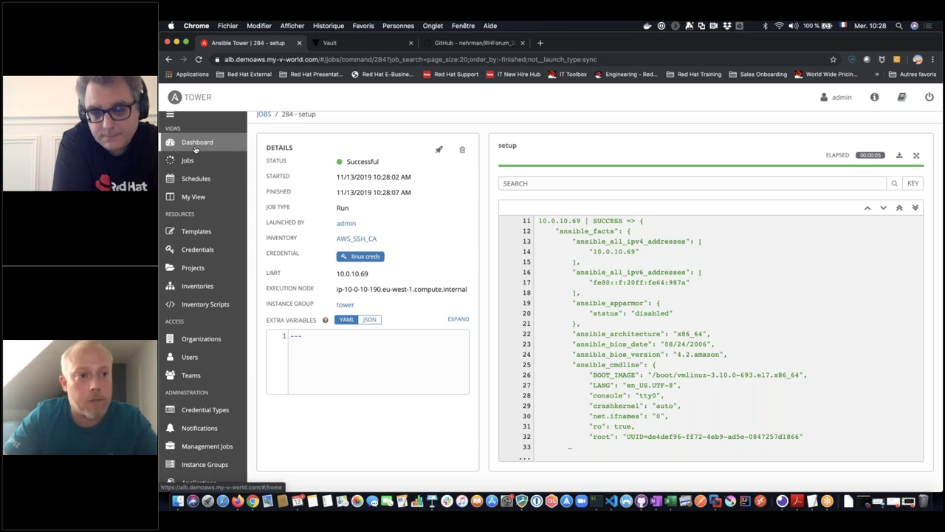
- Go to the Tower dashboard, then switch to the Firefox window showing Tower's sign-in page
left_click(196, 149)
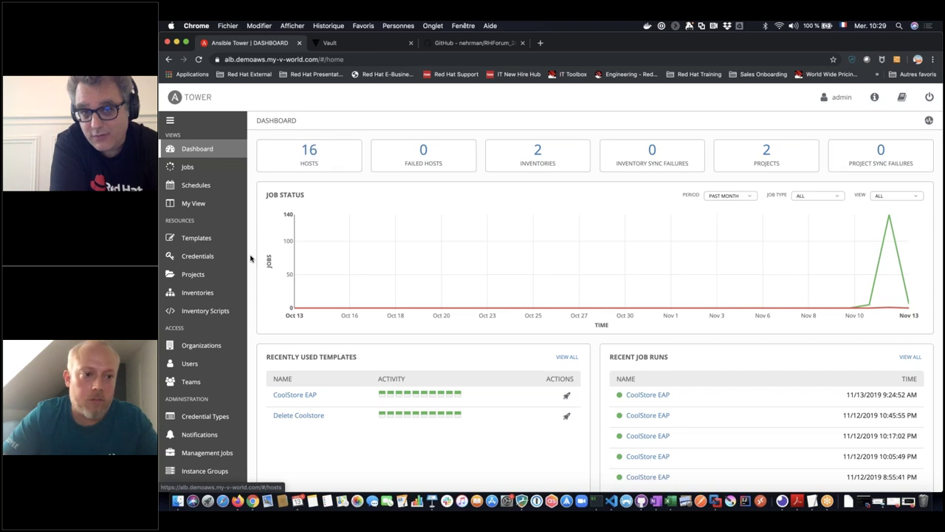
scroll(251, 257, "down", 1)
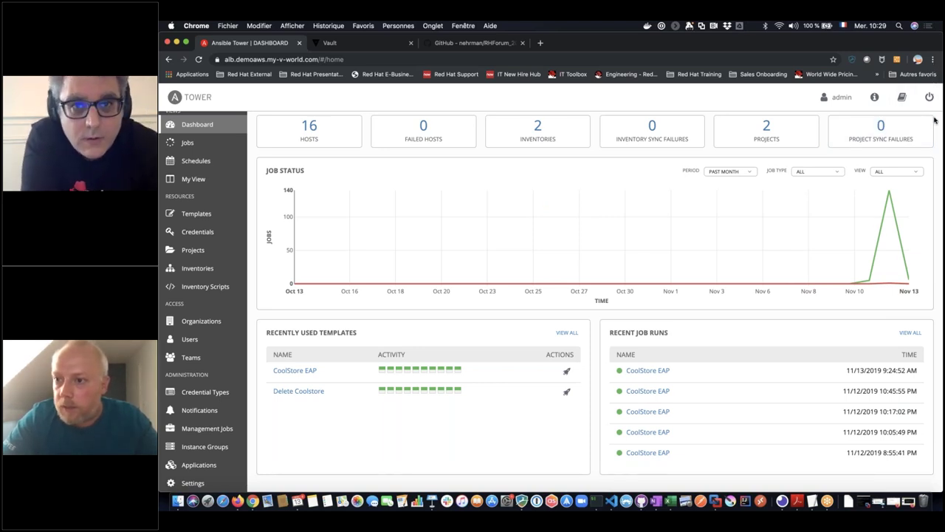
left_click(827, 501)
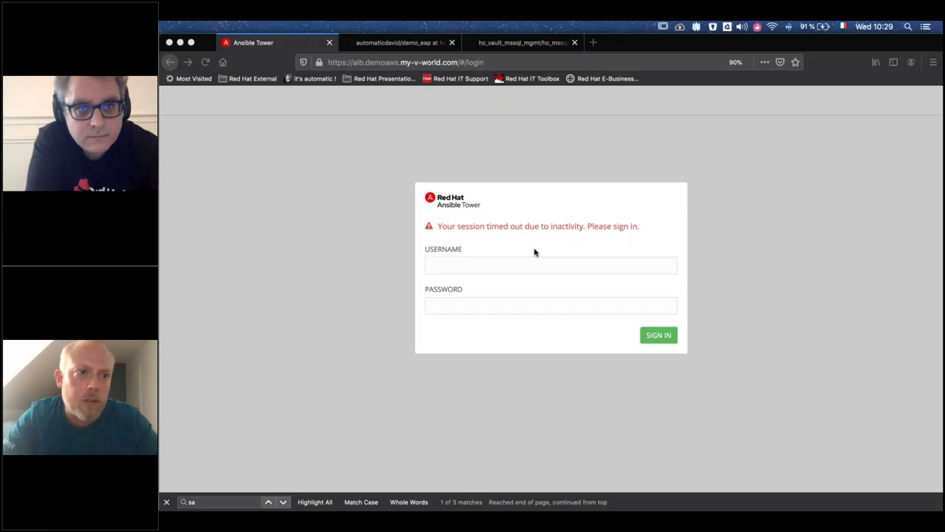
- Sign back in to Tower as admin with the account password
left_click(531, 258)
type("admin")
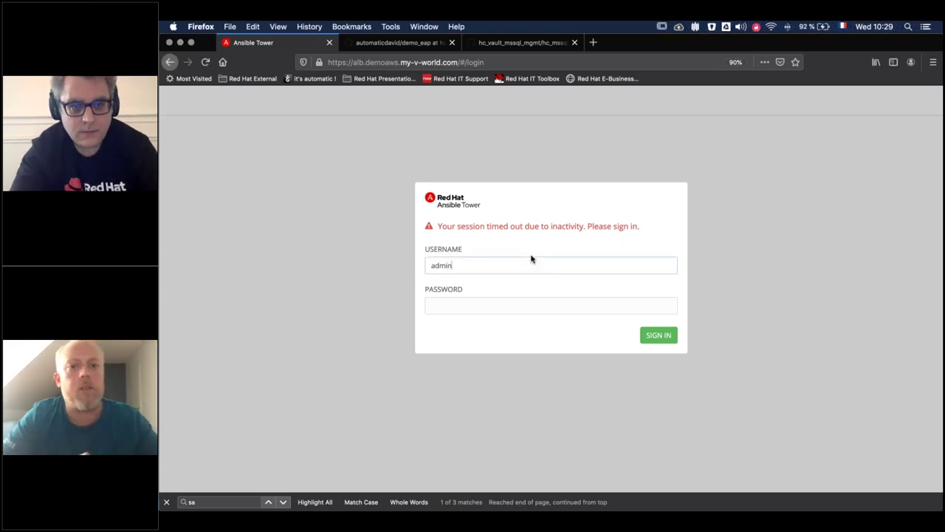
key("Tab")
type("•••••")
key("Return")
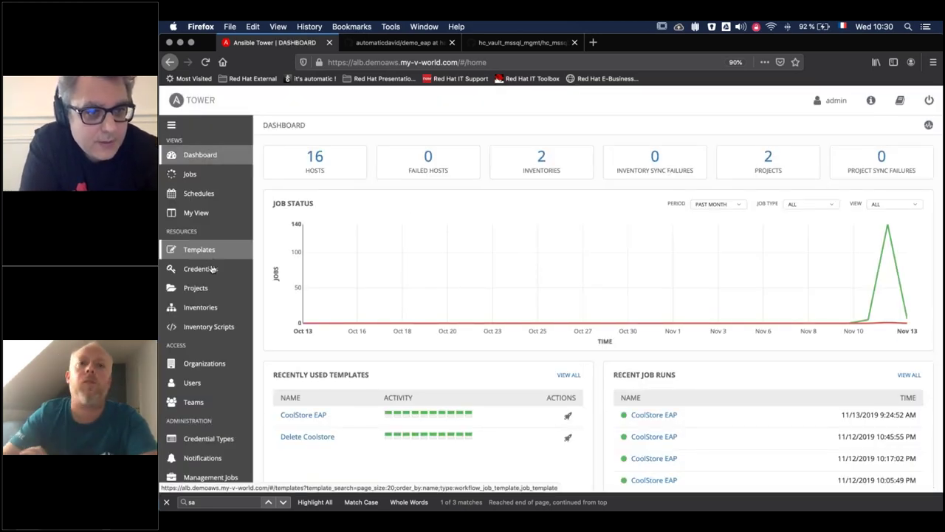
- View the Permissions of the linux creds credential
left_click(199, 269)
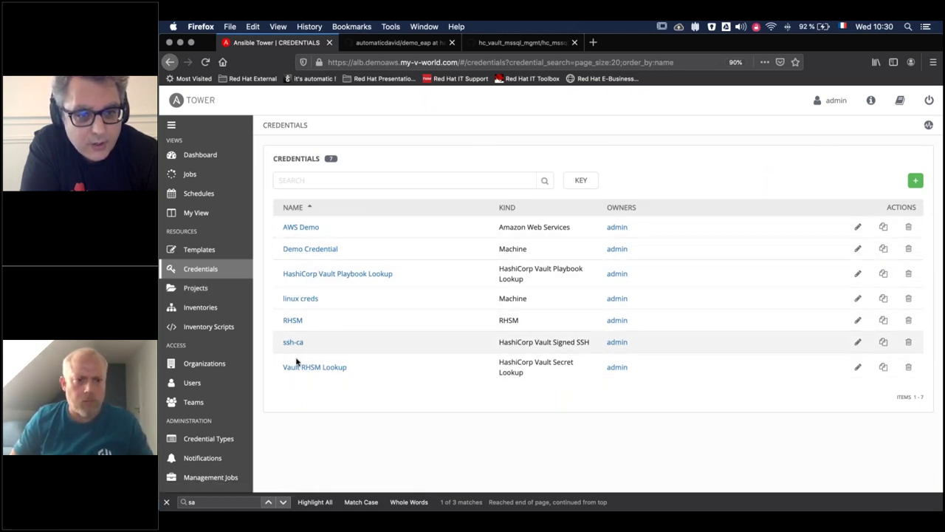
left_click(300, 299)
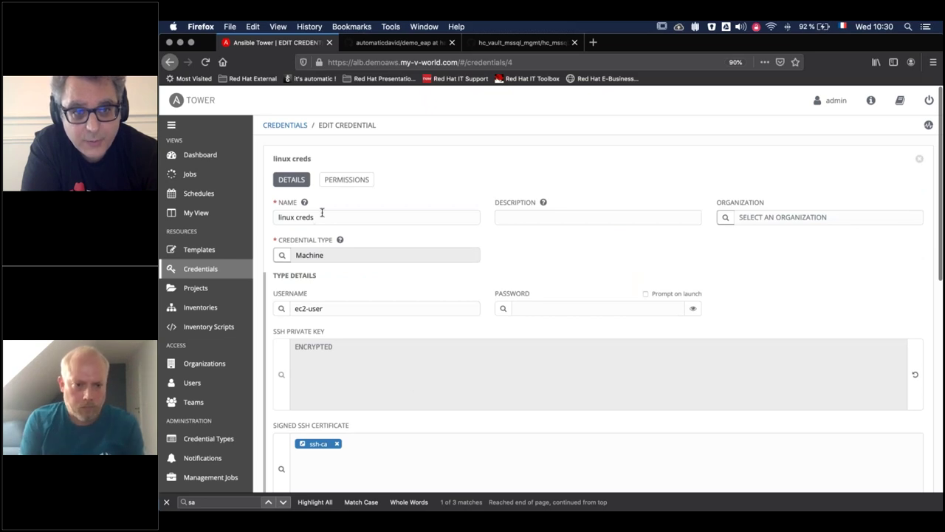
left_click(350, 179)
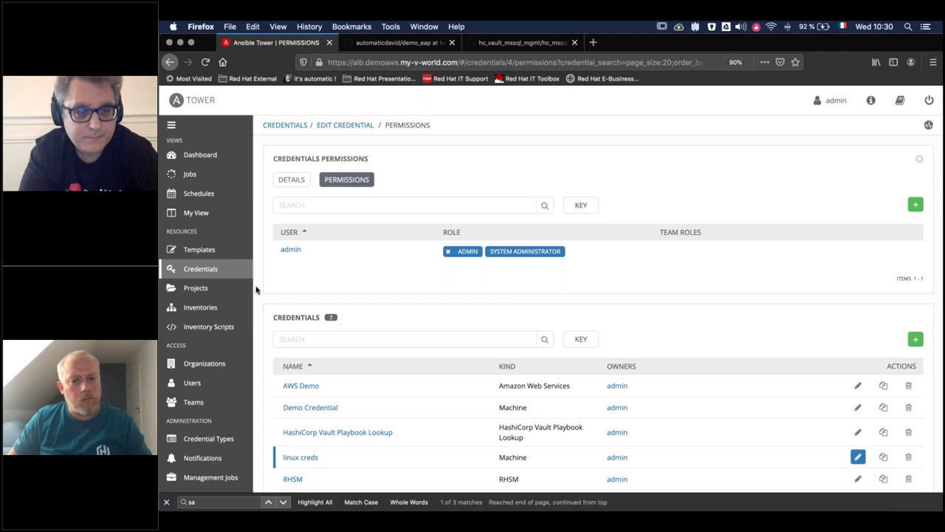
- Open the CoolStore EAP job template, then bring up the Tower + Vault slide deck
left_click(198, 249)
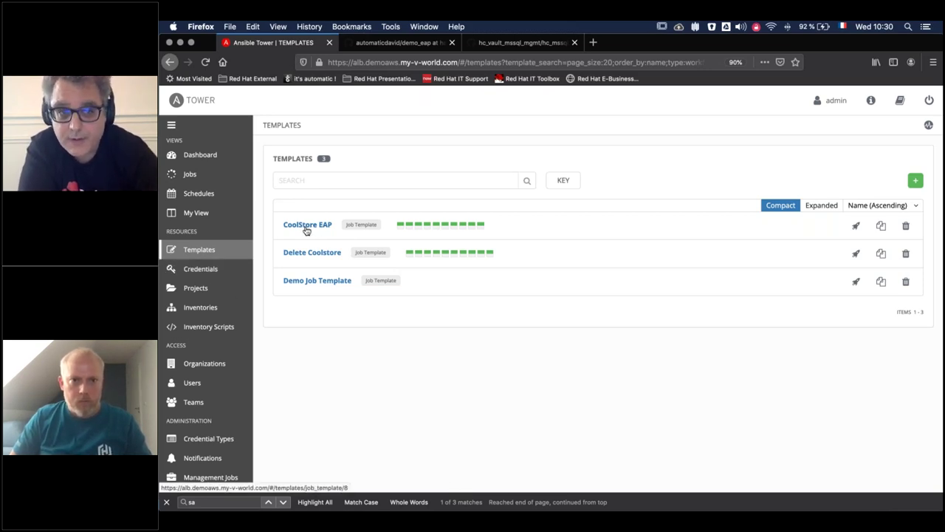
left_click(306, 228)
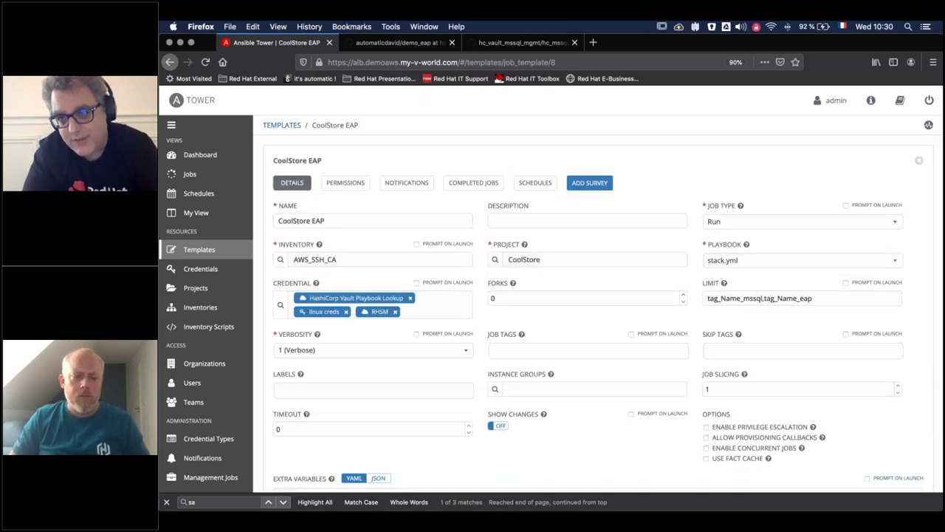
mouse_move(942, 207)
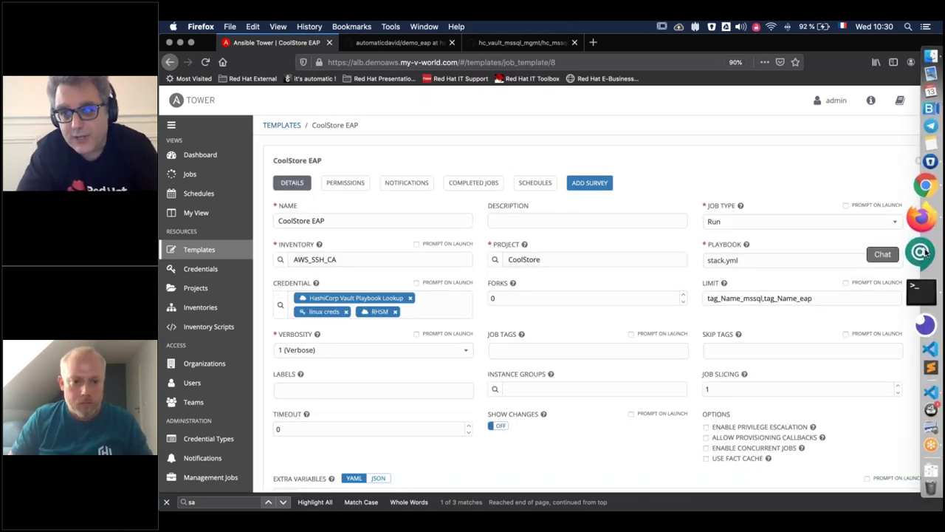
left_click(922, 222)
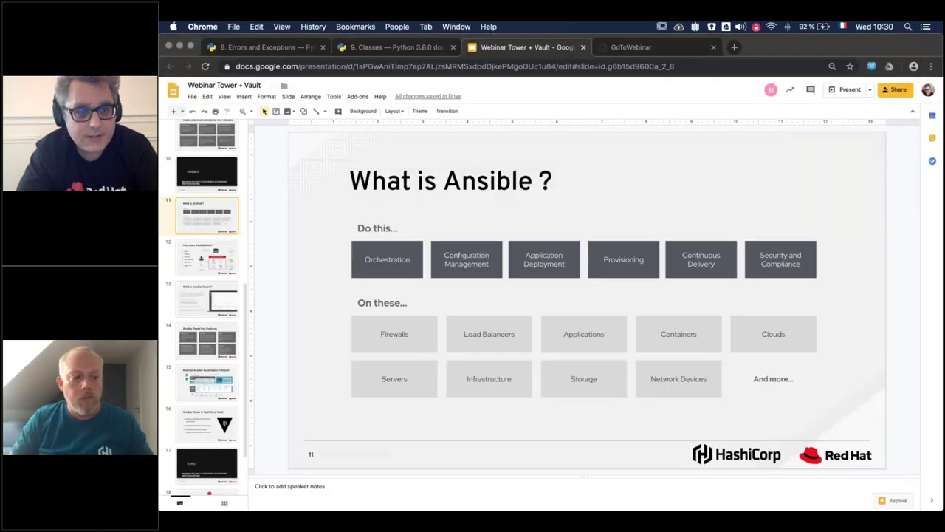
- Show slide 18's Ansible and Vault workflow diagram, then return to the CoolStore EAP template
left_click(207, 430)
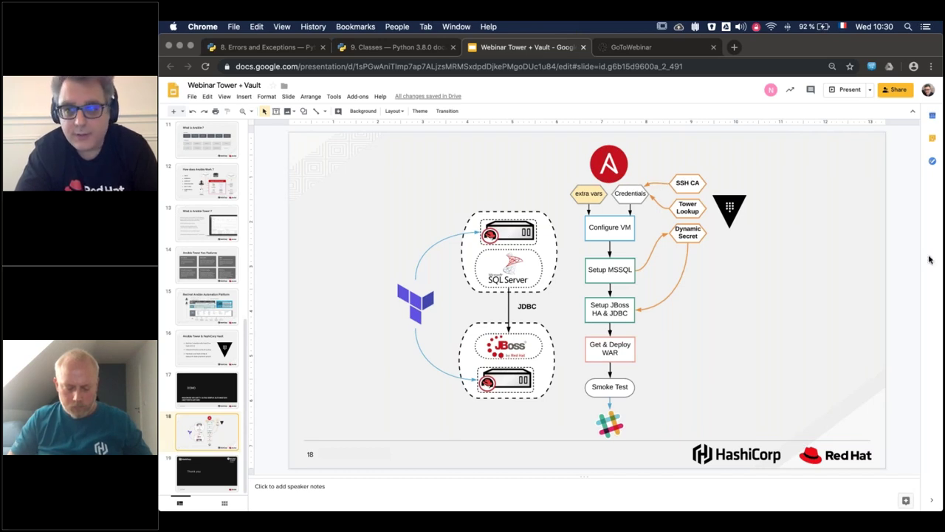
mouse_move(938, 295)
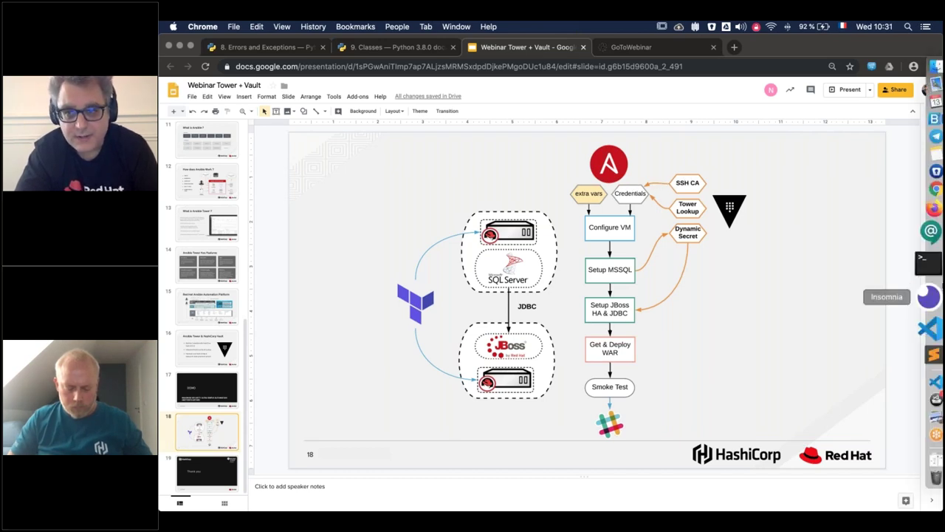
left_click(927, 239)
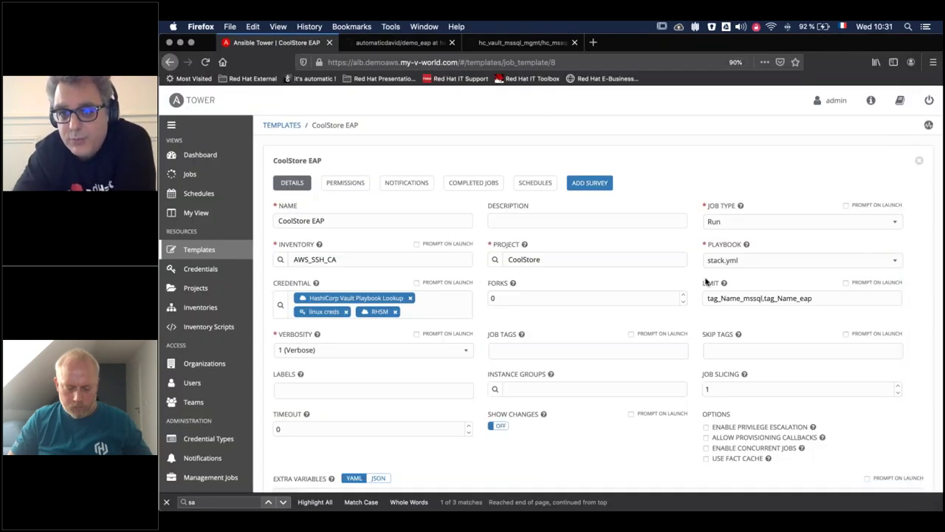
- Open the Projects list in a new tab and view the CoolStore project
right_click(233, 289)
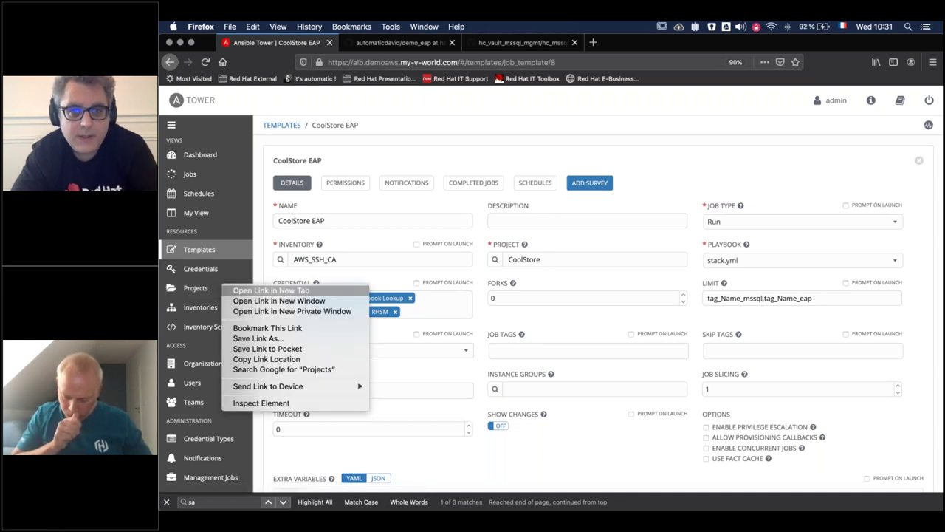
left_click(233, 291)
left_click(392, 43)
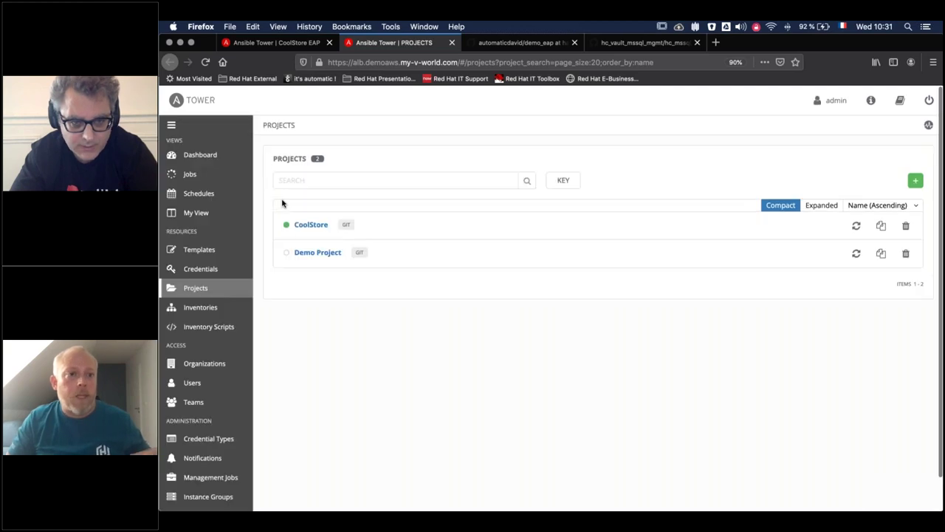
left_click(310, 226)
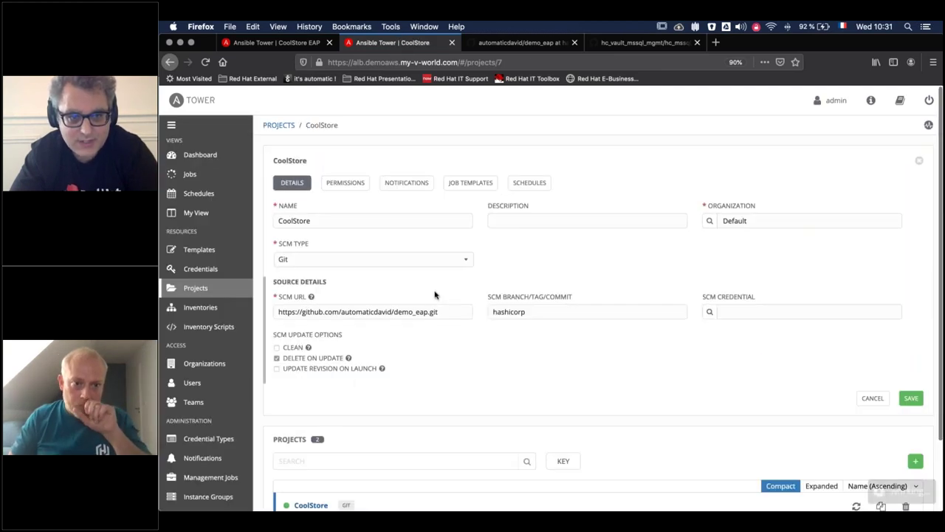
- Load CoolStore's SCM URL in a new tab to reach the demo_eap GitHub repo
triple_click(393, 314)
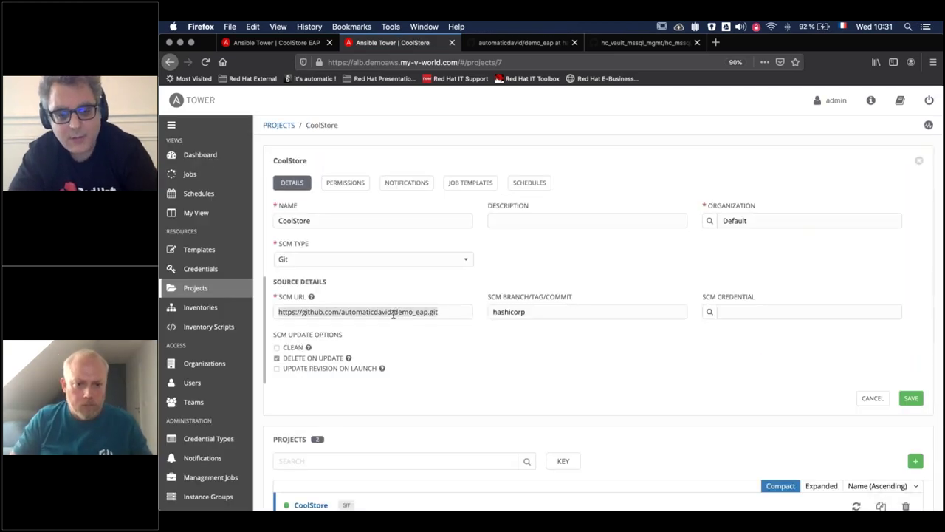
key("super+c")
key("super+t")
key("super+v")
key("Return")
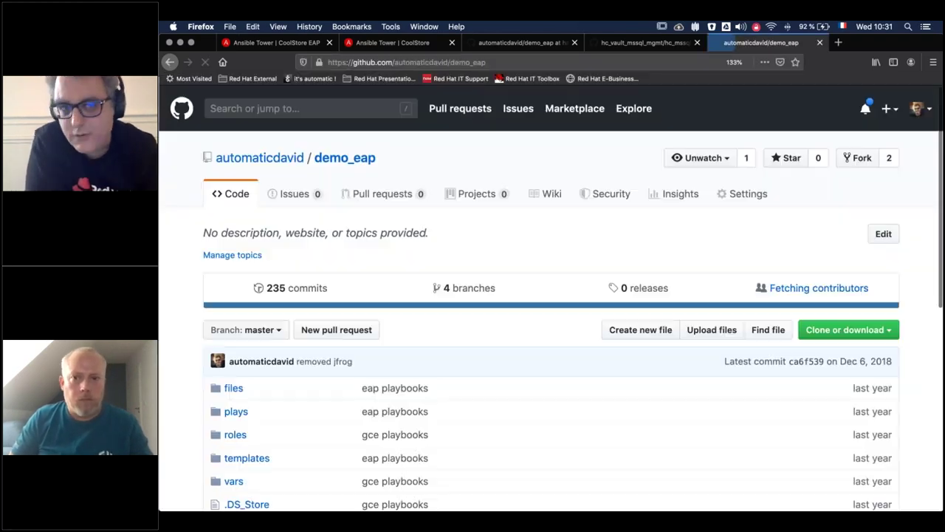
- View stack.yml on demo_eap's hashicorp branch in GitHub, then return to Tower's CoolStore EAP template
scroll(327, 508, "down", 10)
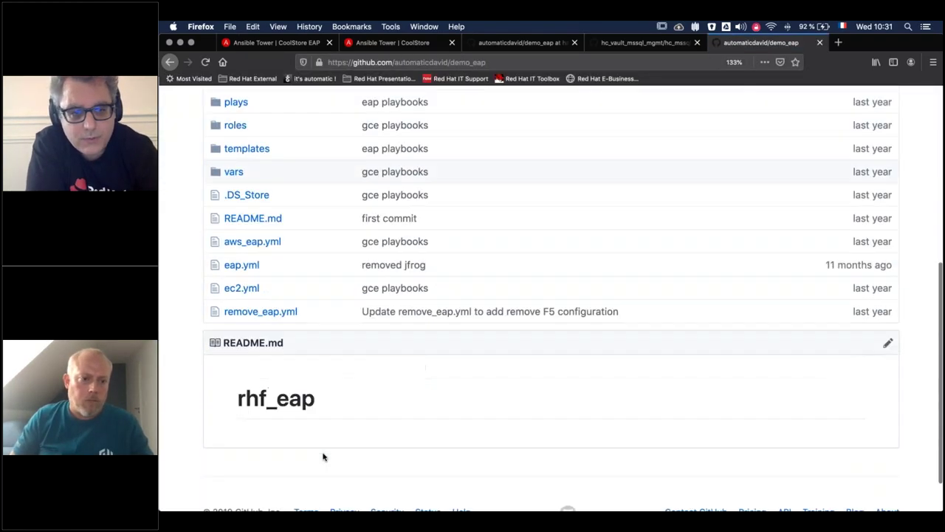
scroll(276, 392, "up", 3)
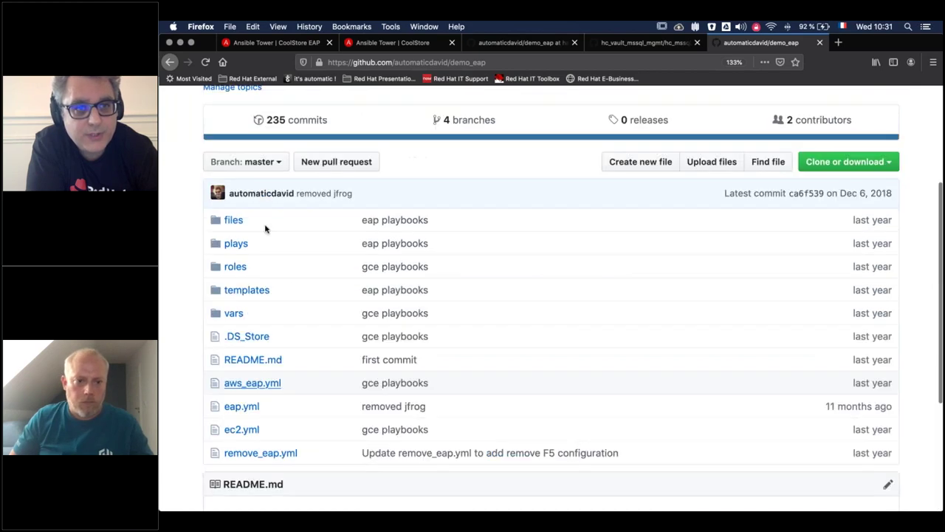
left_click(261, 169)
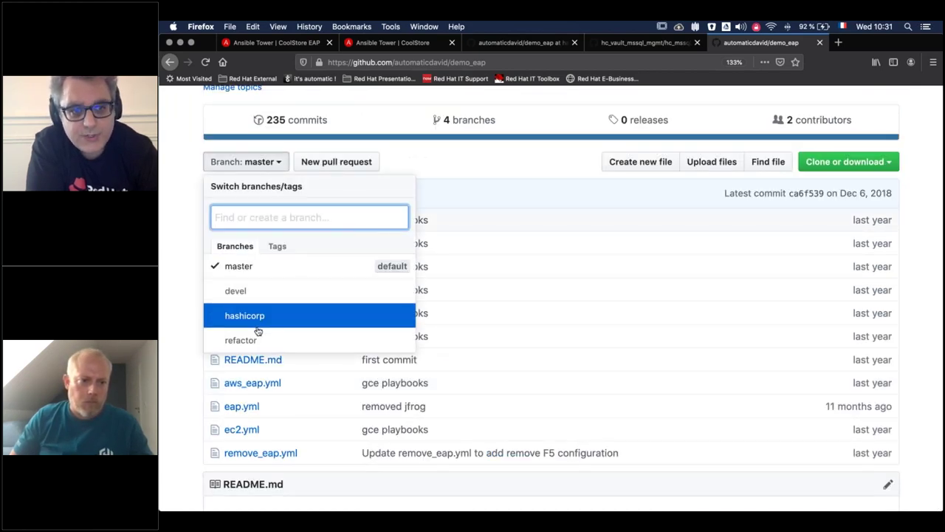
left_click(296, 315)
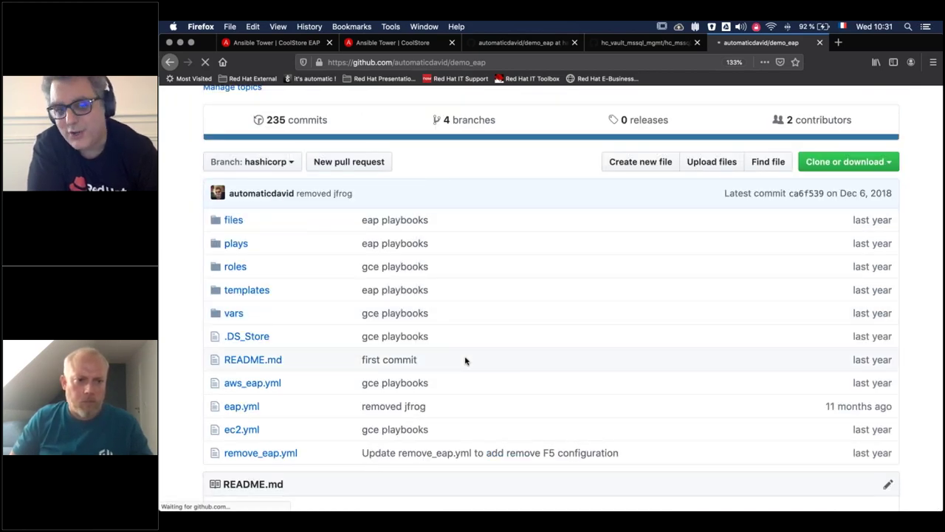
scroll(433, 412, "down", 5)
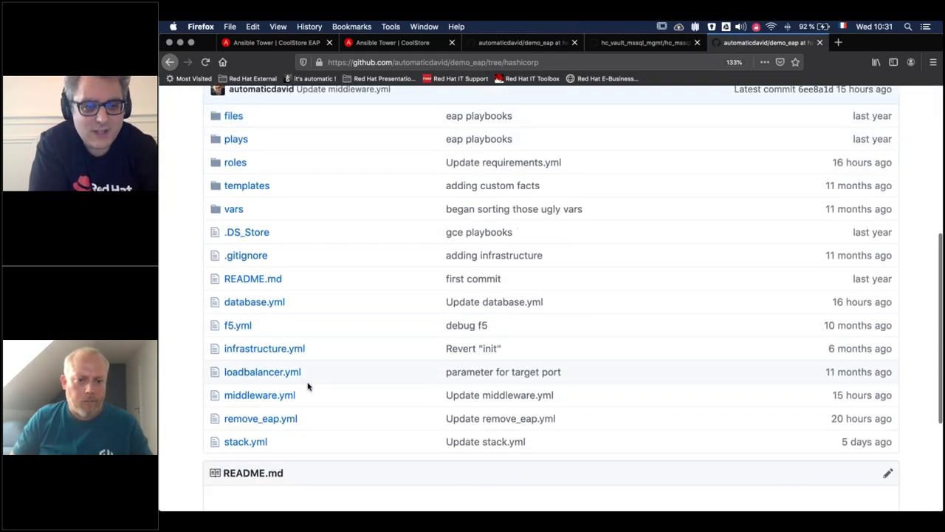
left_click(263, 442)
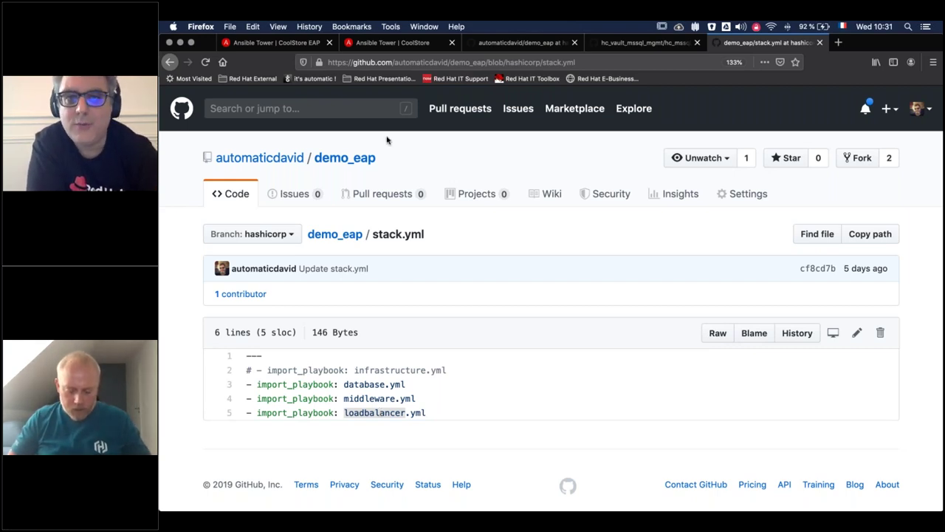
left_click(303, 43)
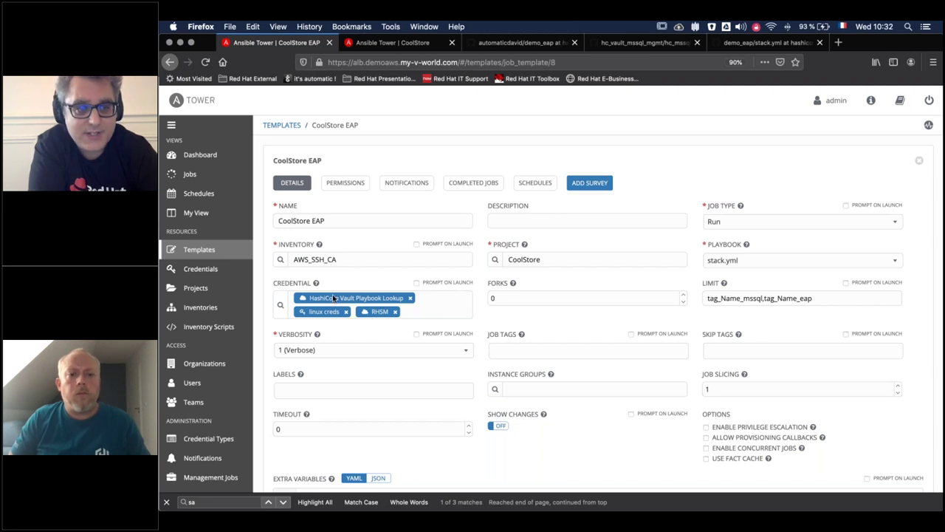
- Edit the RHSM credential and inspect the username's Vault source path ssh-ca-webinar/rhsm and key
left_click(200, 268)
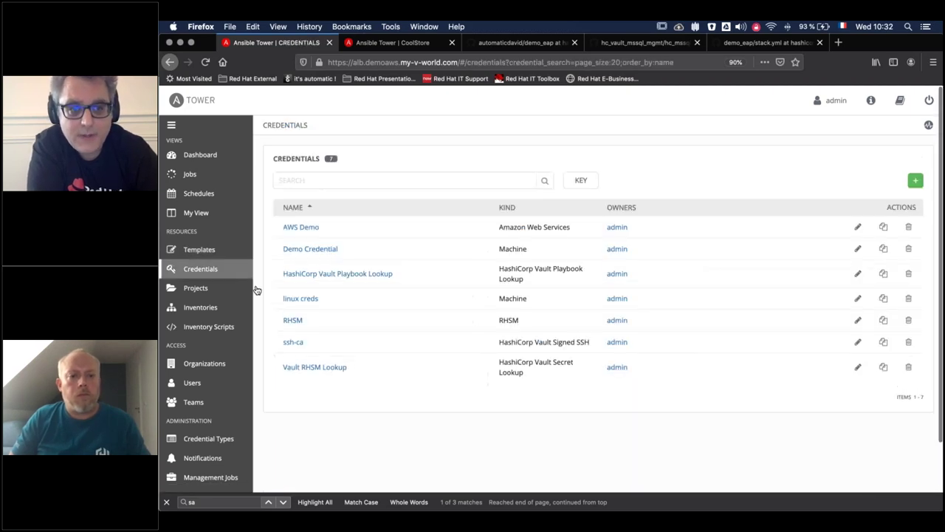
left_click(293, 320)
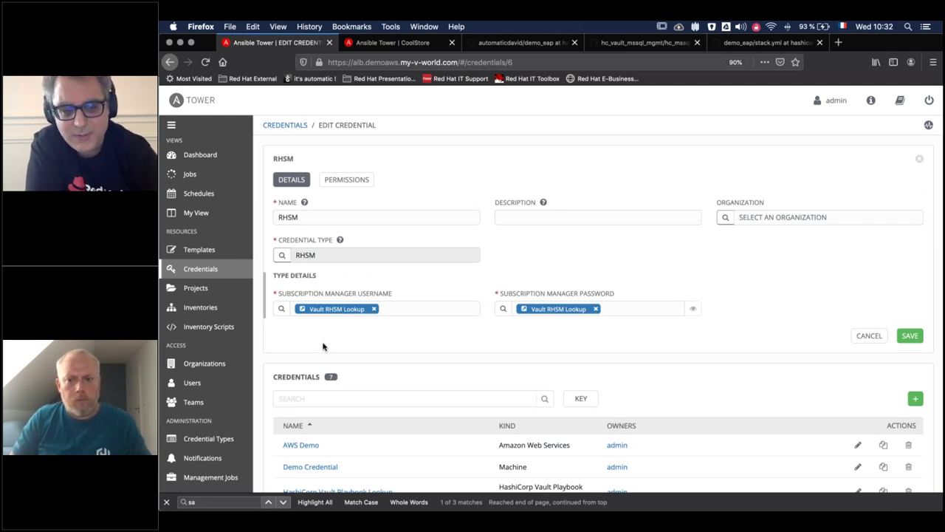
scroll(323, 346, "down", 2)
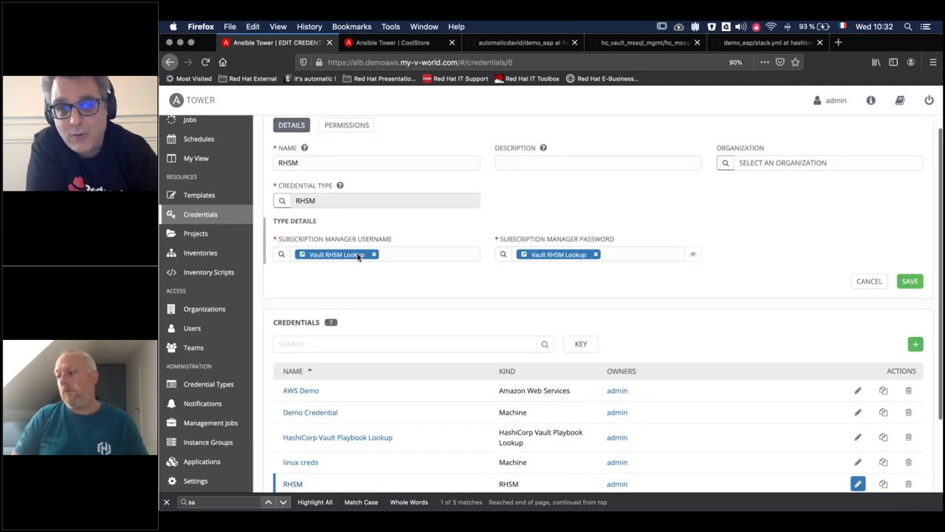
left_click(281, 255)
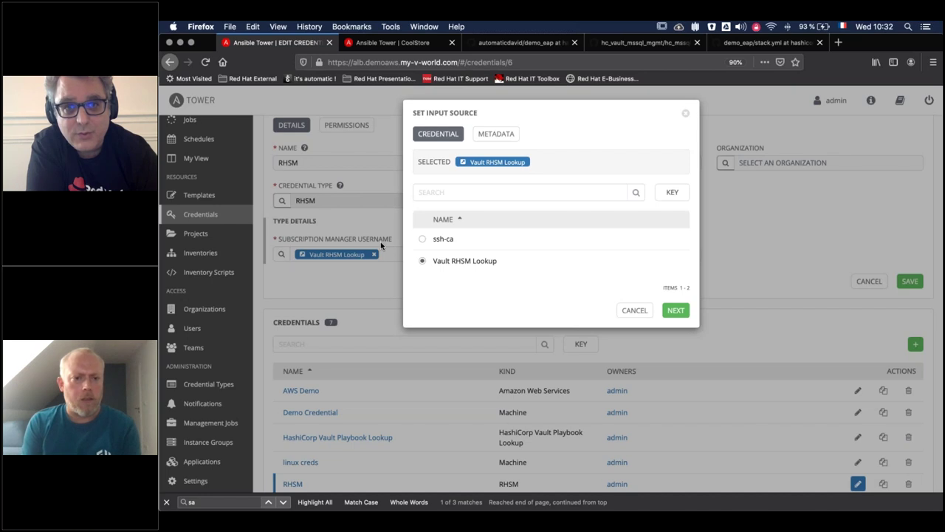
left_click(498, 133)
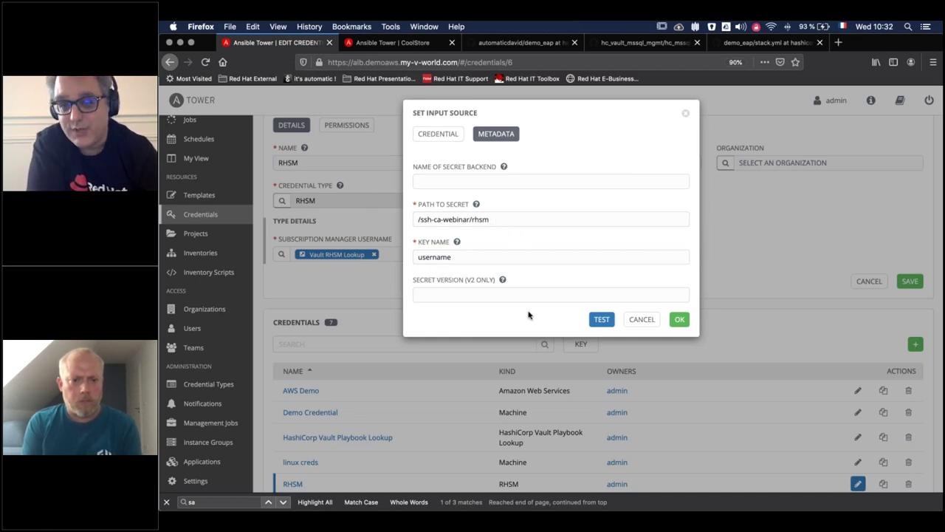
left_click(641, 319)
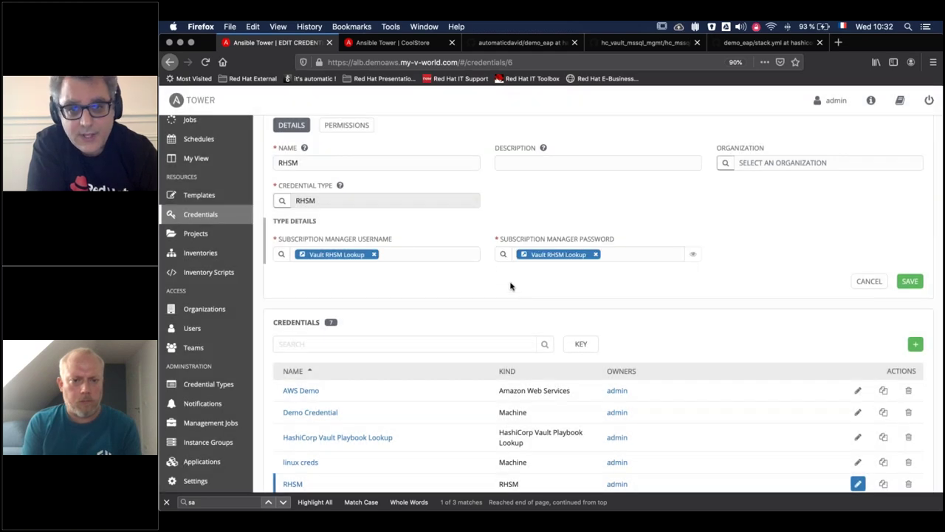
- Inspect the password's Vault secret path and key, then show the Templates list
left_click(506, 256)
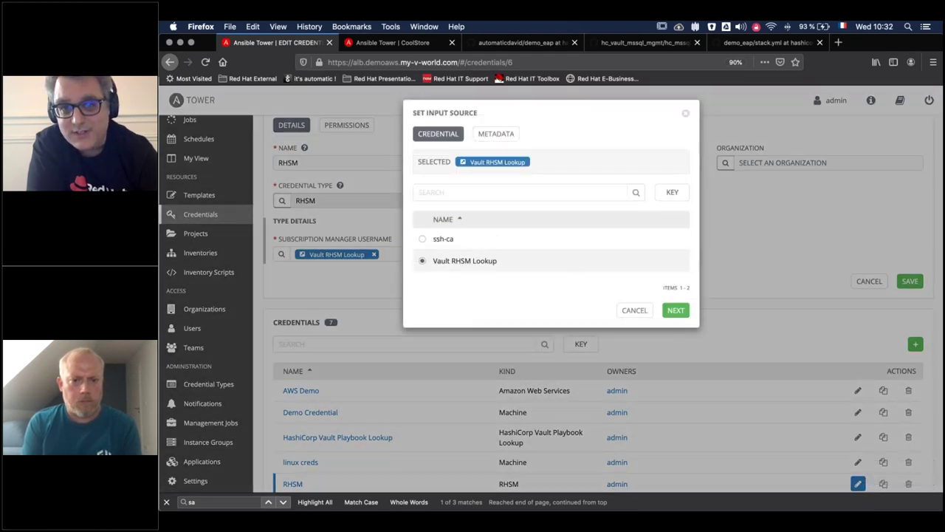
left_click(496, 133)
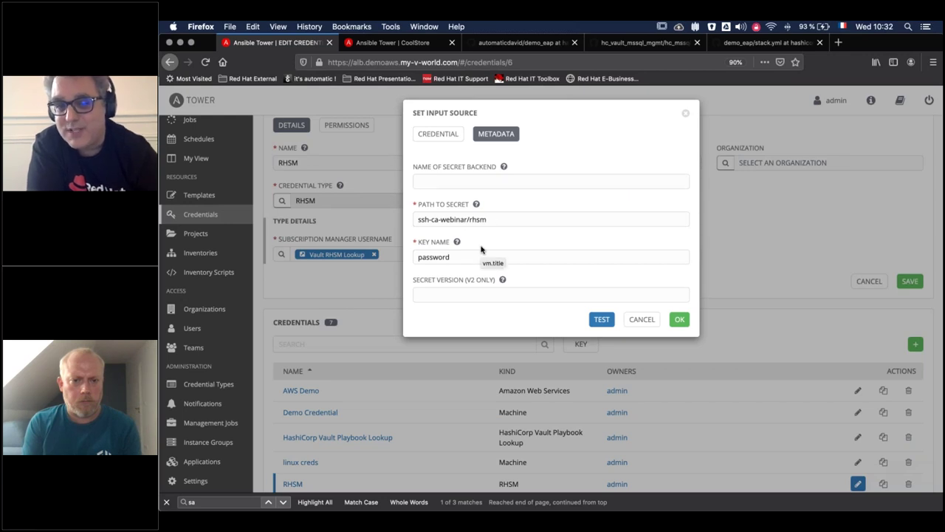
left_click(642, 319)
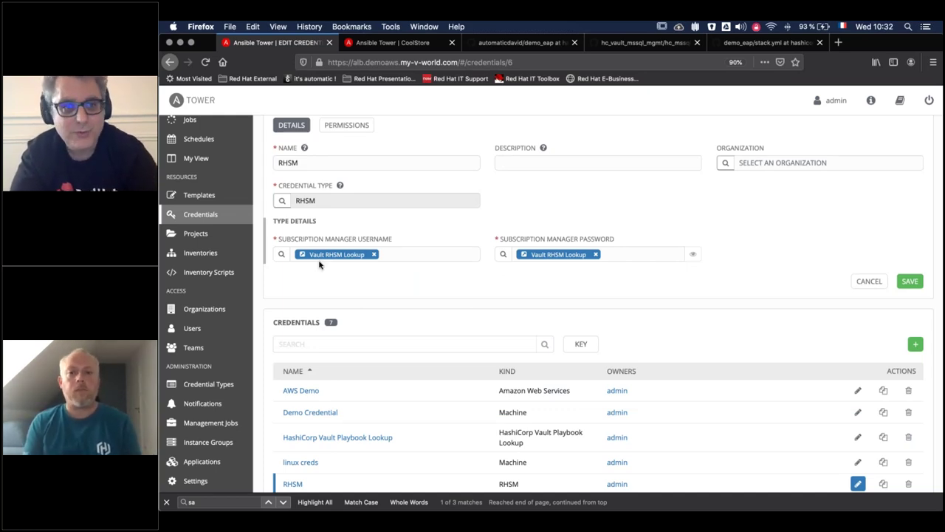
left_click(198, 194)
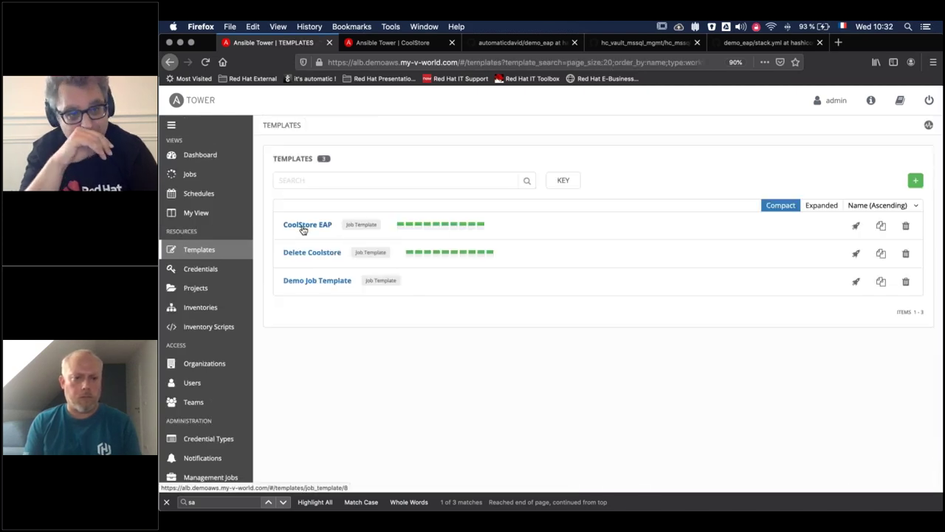
- Launch the CoolStore EAP job template, starting job 285 against stack.yml
left_click(302, 228)
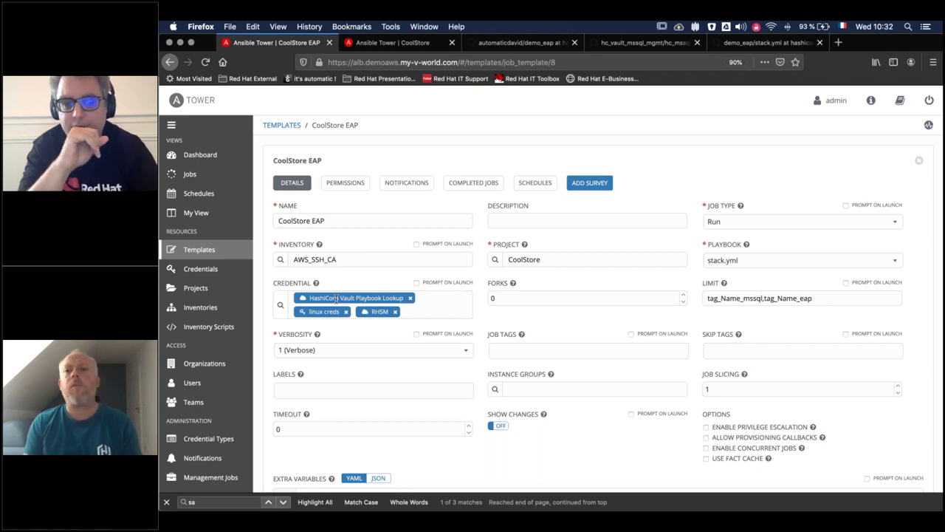
scroll(586, 333, "down", 5)
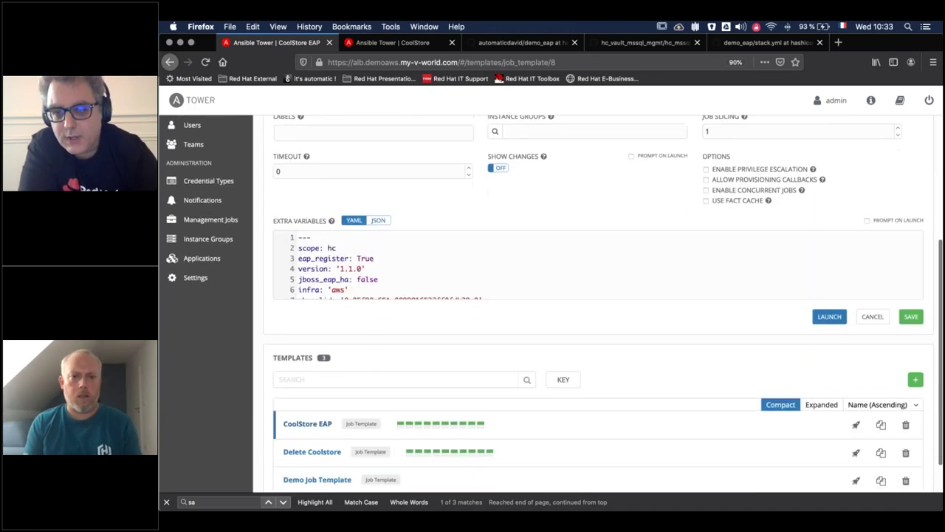
left_click(828, 318)
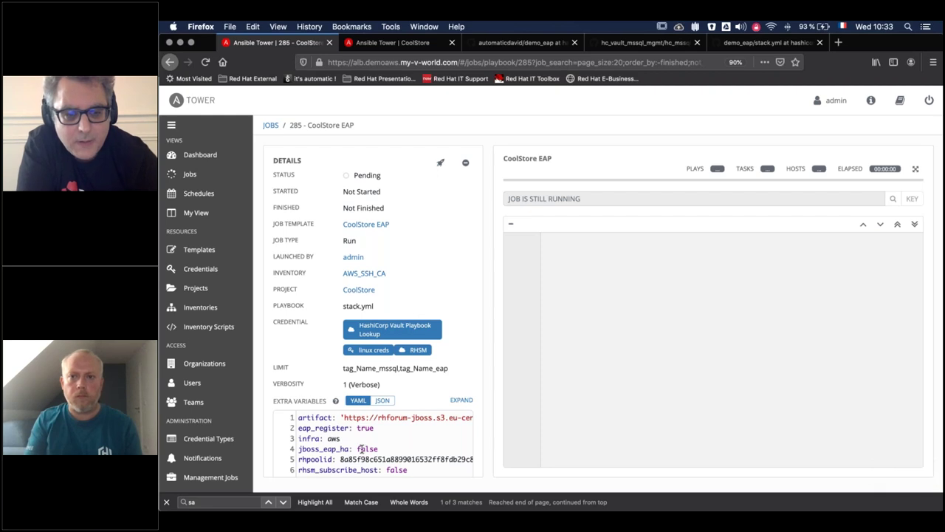
- Follow job 285's output to Register system into RHSM on 10.0.10.79, then switch to VS Code
scroll(361, 447, "down", 3)
scroll(361, 447, "right", 1)
scroll(361, 447, "left", 1)
scroll(361, 448, "up", 2)
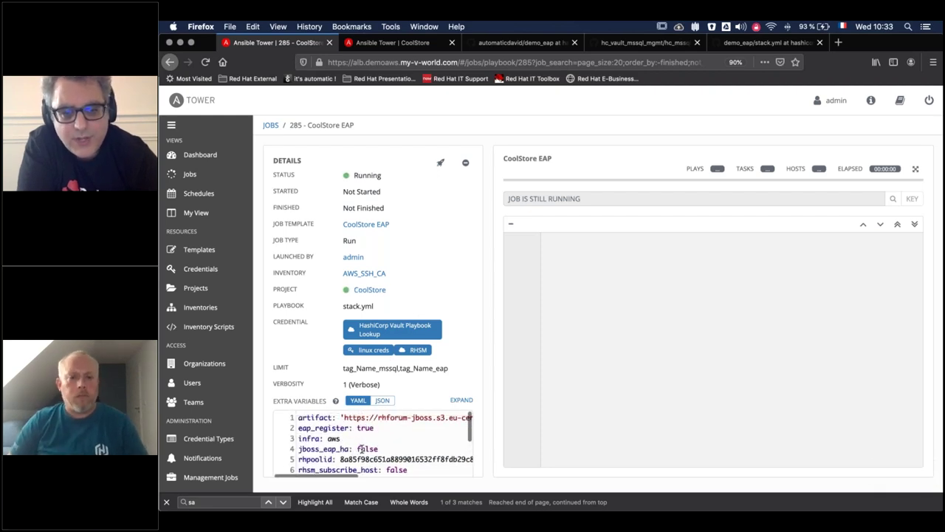
scroll(362, 448, "down", 3)
scroll(361, 448, "up", 3)
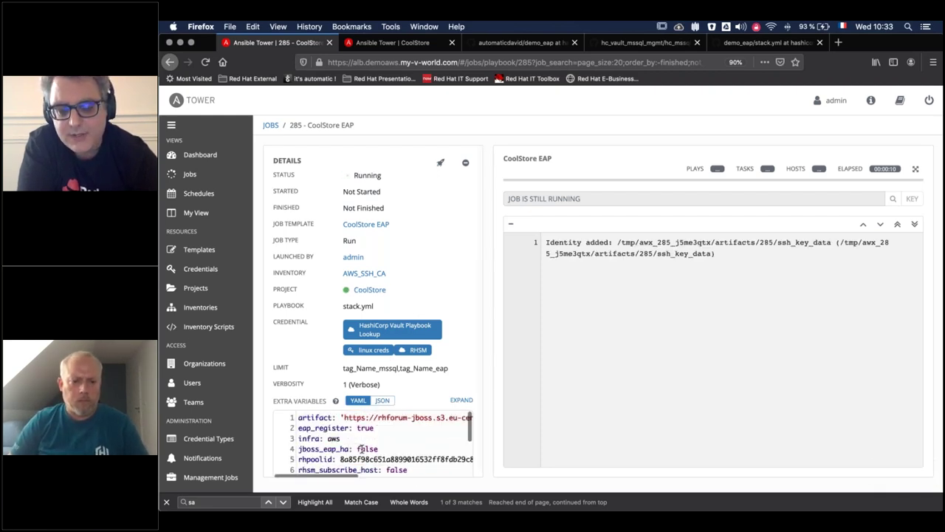
scroll(361, 448, "down", 2)
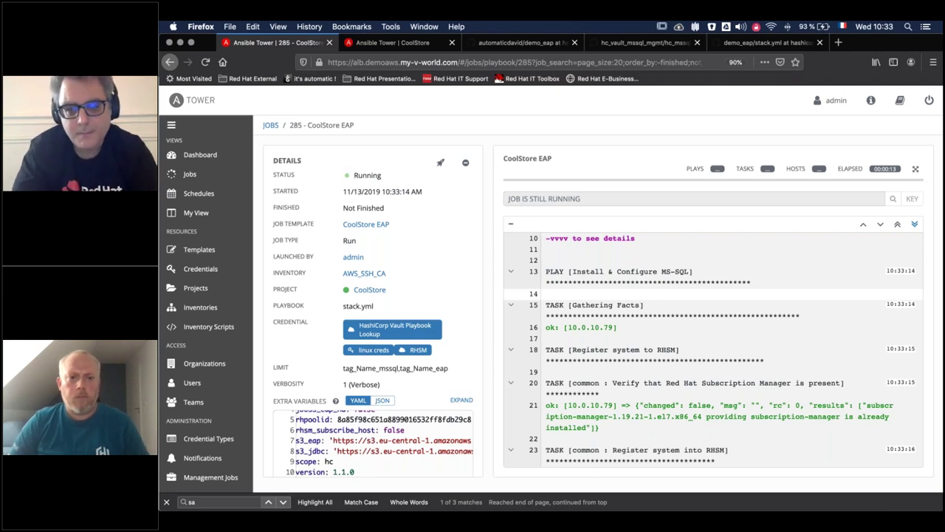
mouse_move(932, 304)
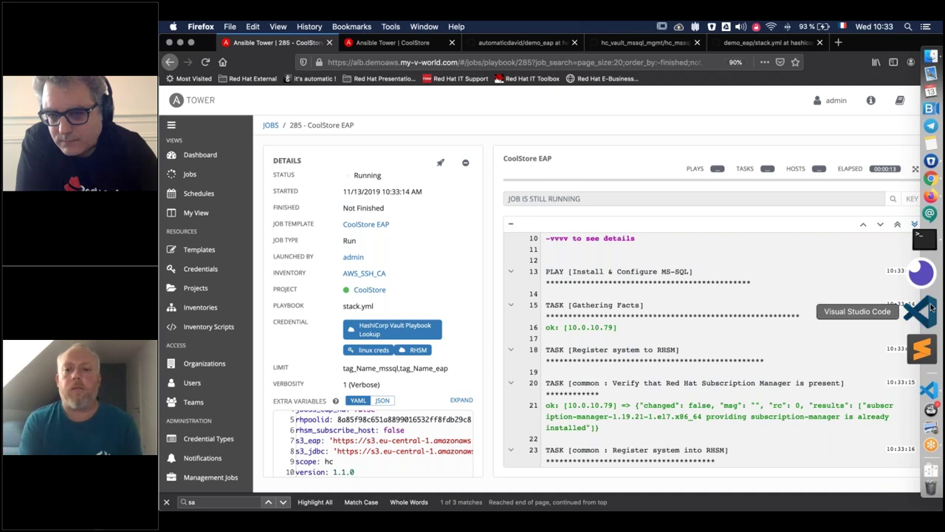
left_click(921, 314)
scroll(236, 414, "down", 2)
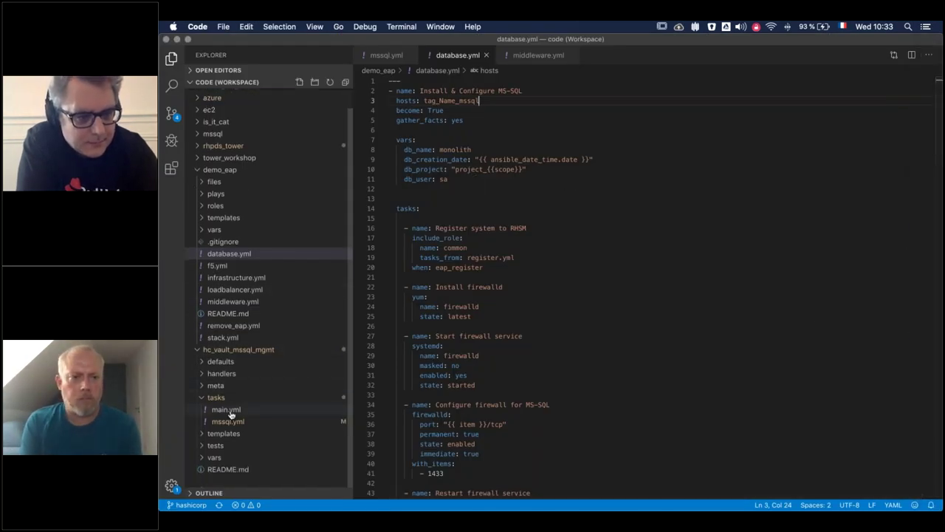
left_click(219, 338)
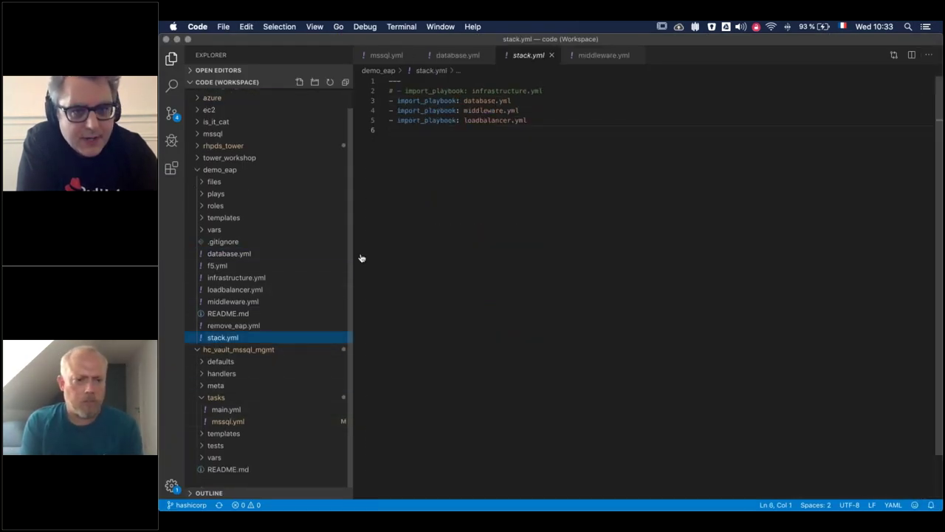
left_click(240, 254)
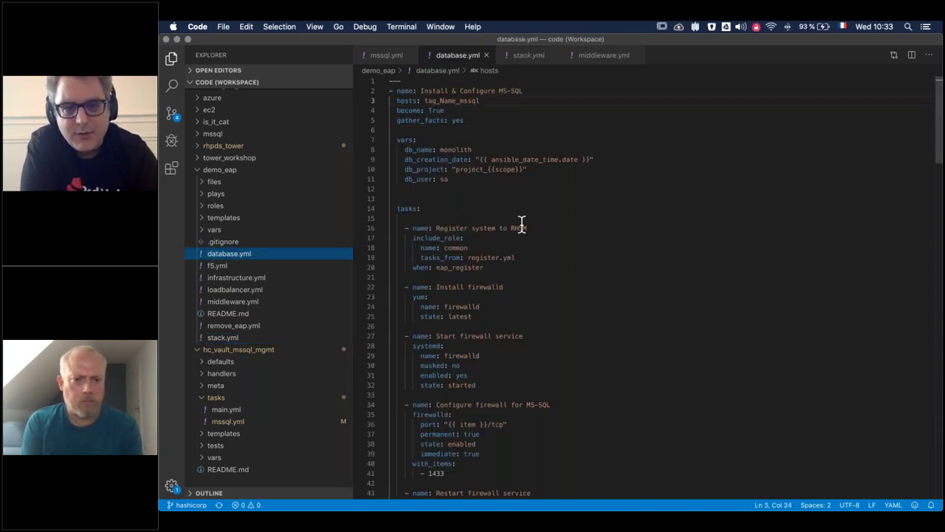
double_click(519, 228)
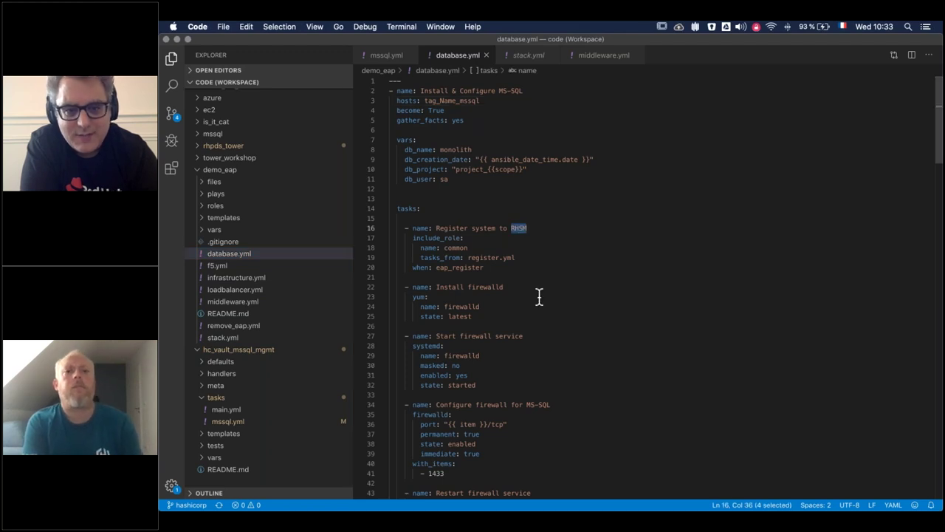
scroll(539, 297, "down", 2)
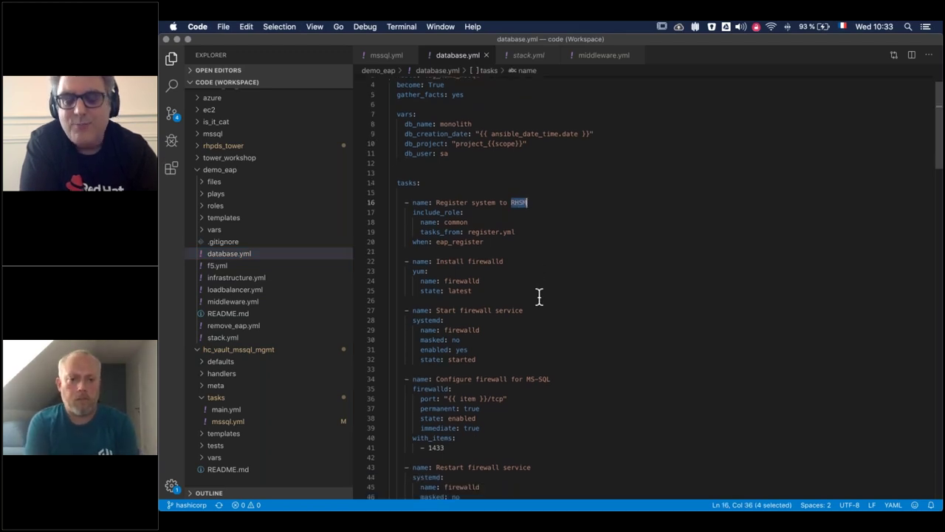
scroll(540, 297, "down", 5)
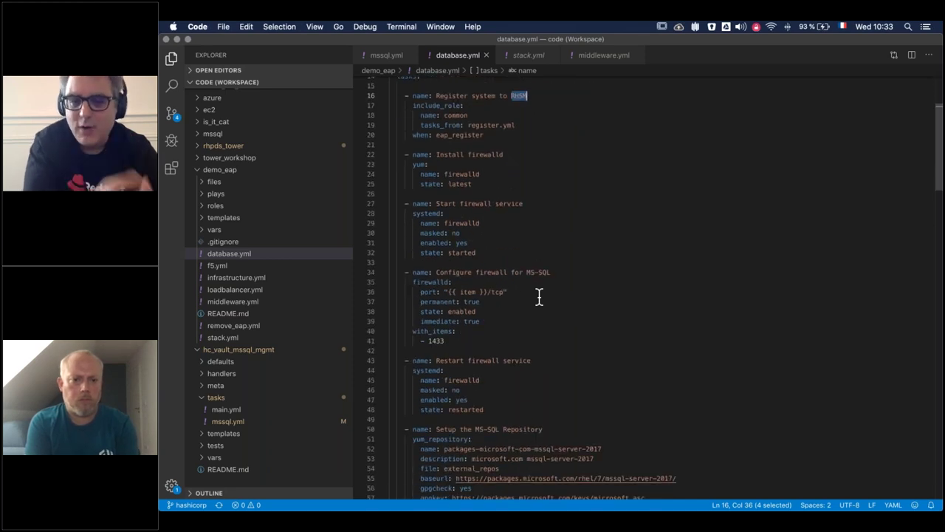
scroll(539, 297, "down", 1)
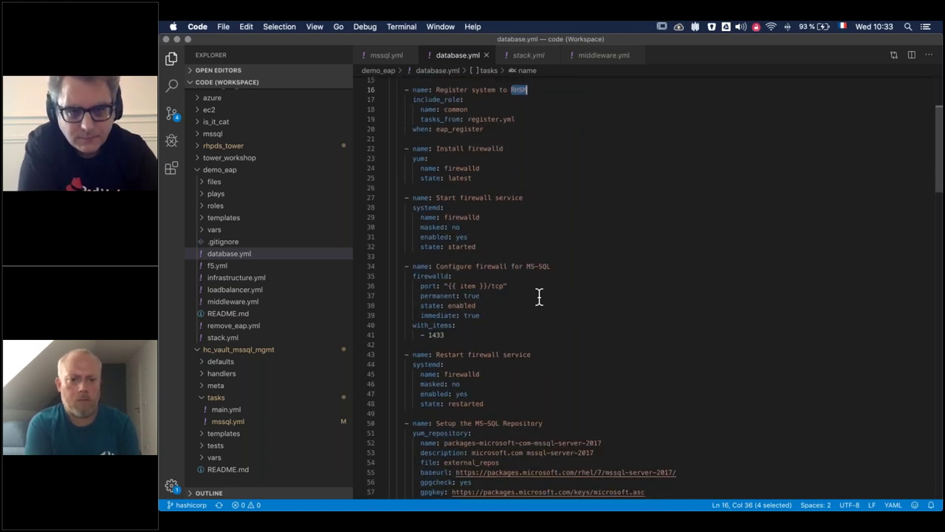
scroll(539, 297, "down", 15)
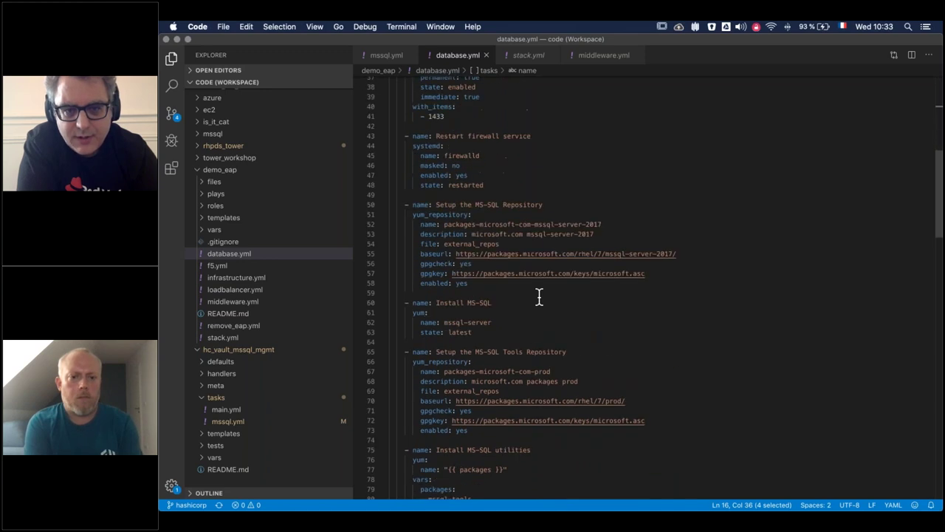
scroll(540, 297, "down", 1)
scroll(507, 297, "down", 17)
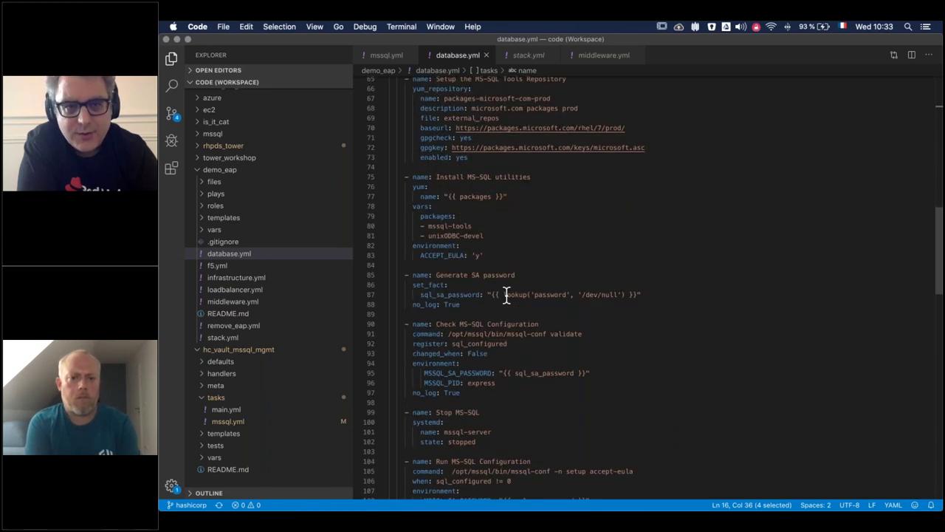
scroll(506, 295, "down", 9)
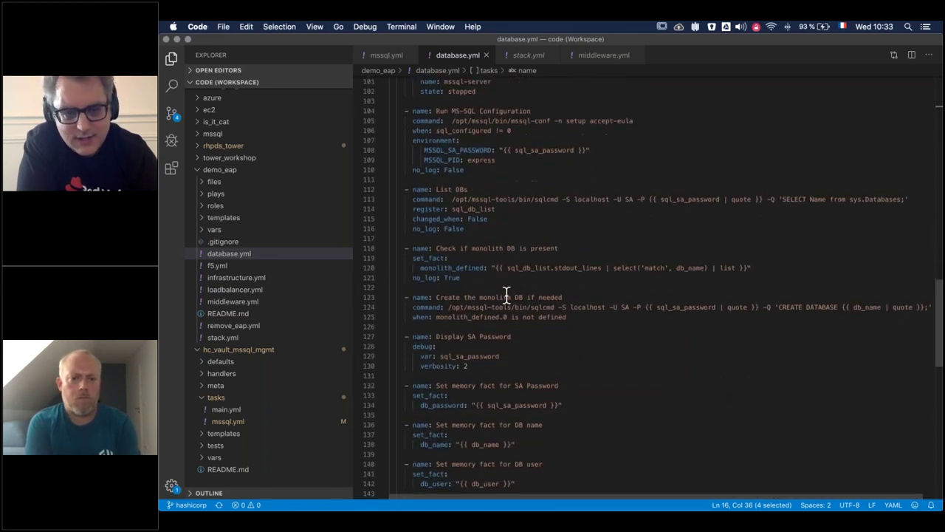
scroll(507, 293, "down", 5)
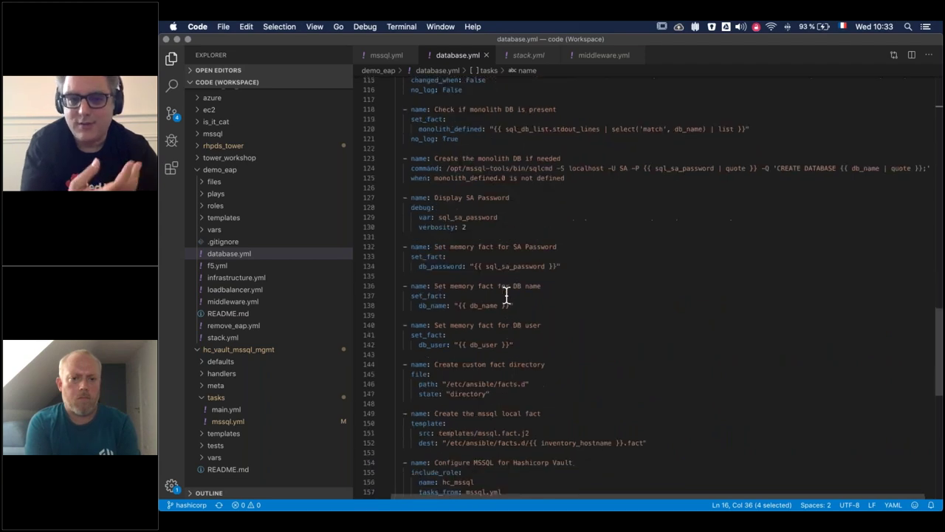
scroll(506, 296, "up", 20)
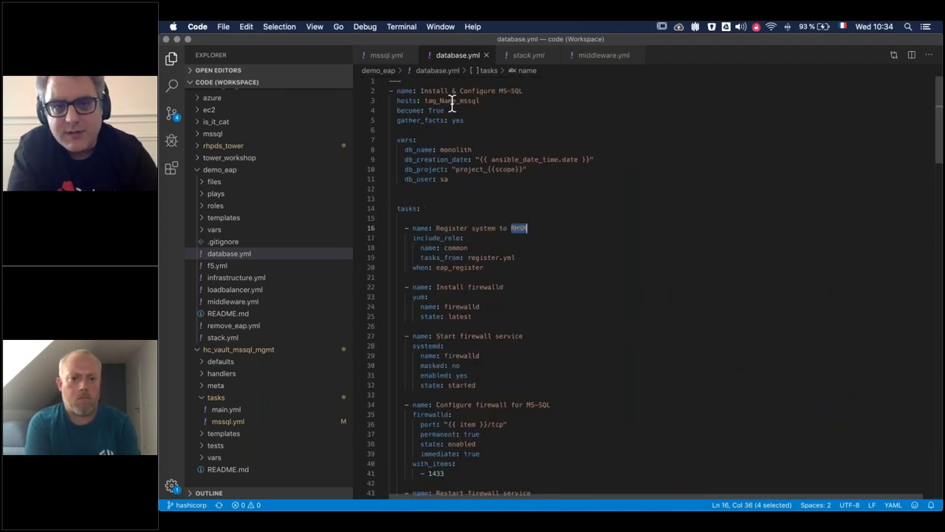
double_click(447, 100)
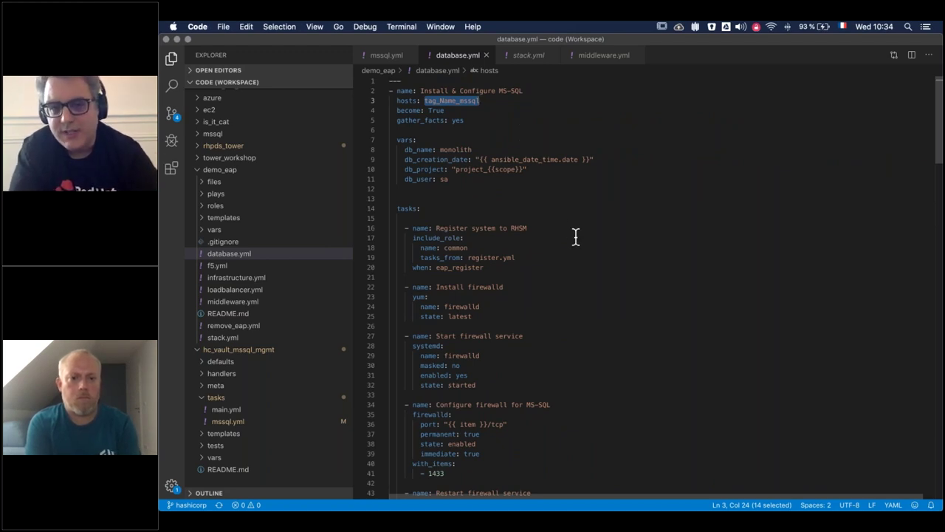
scroll(576, 236, "down", 20)
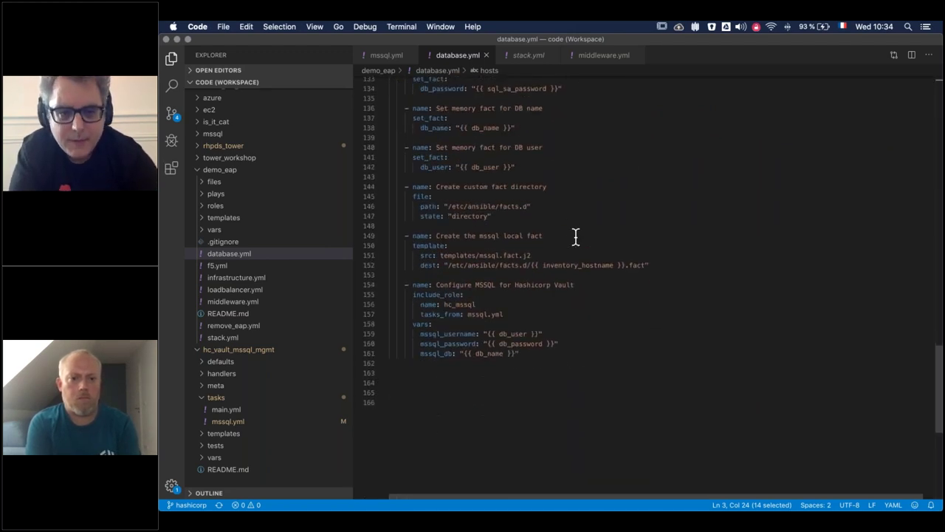
left_click_drag(543, 357, 382, 288)
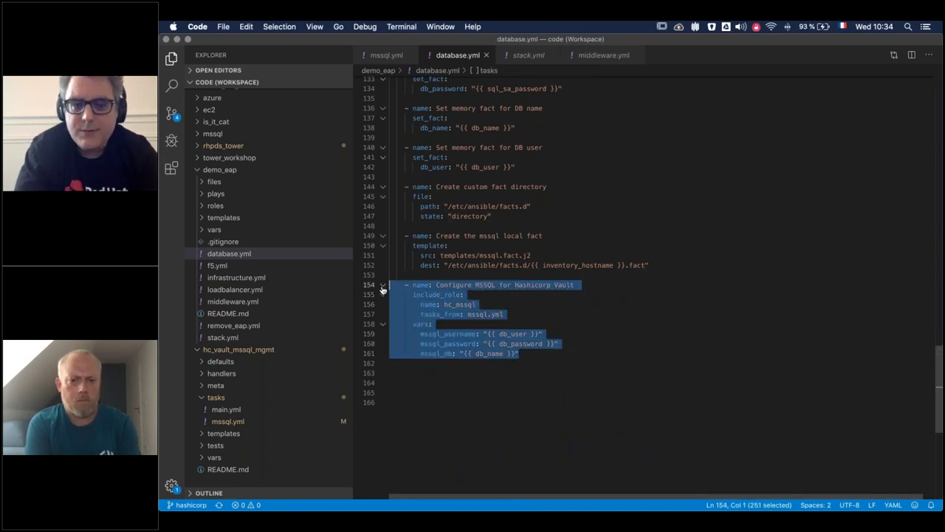
left_click(513, 393)
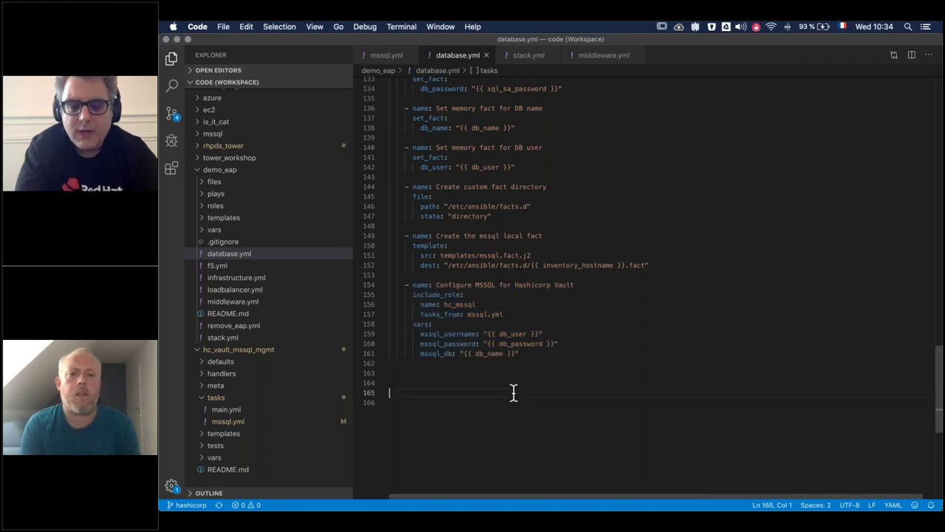
double_click(456, 304)
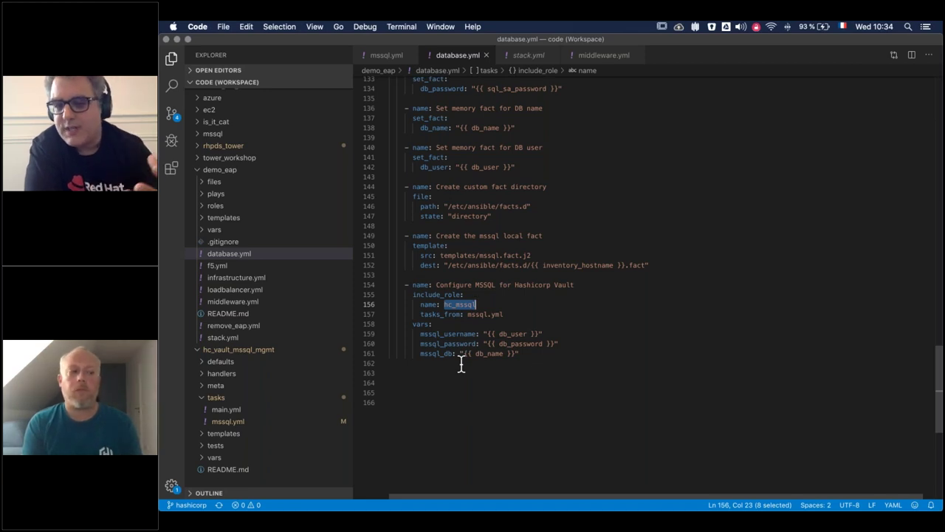
double_click(507, 333)
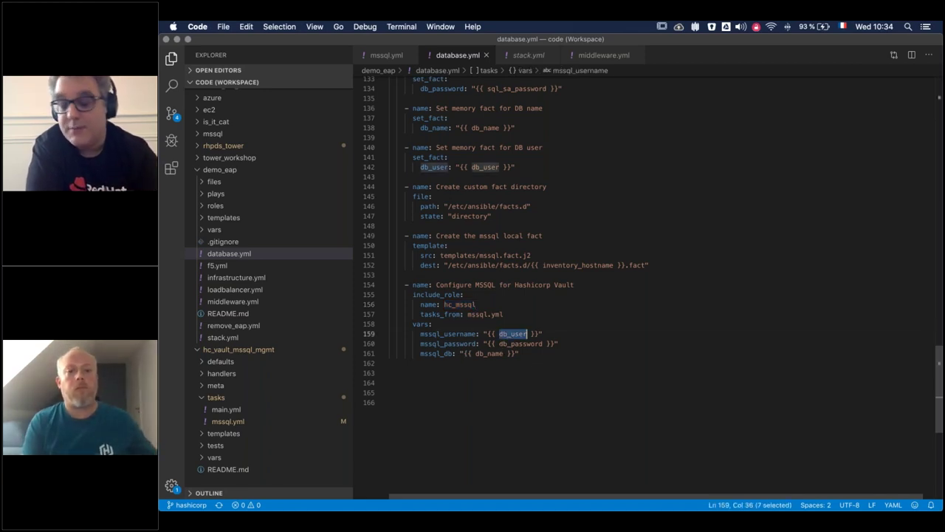
double_click(509, 344)
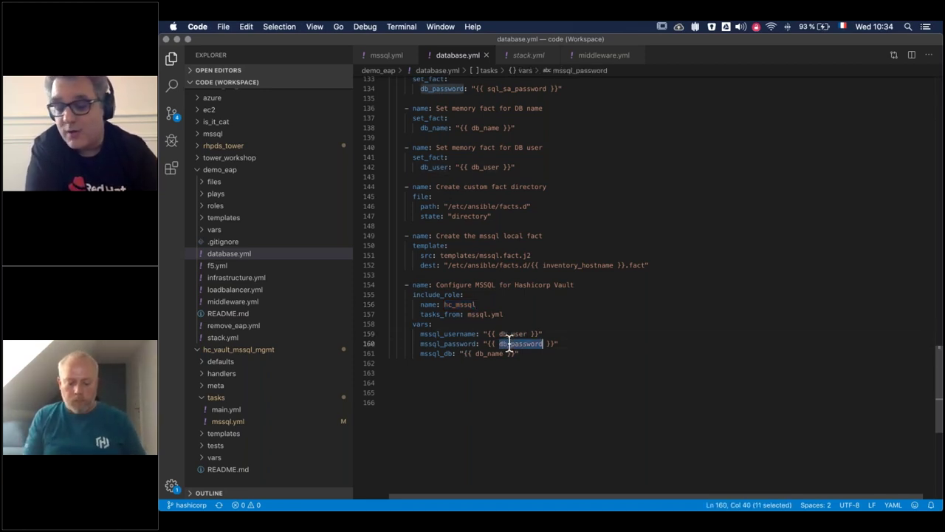